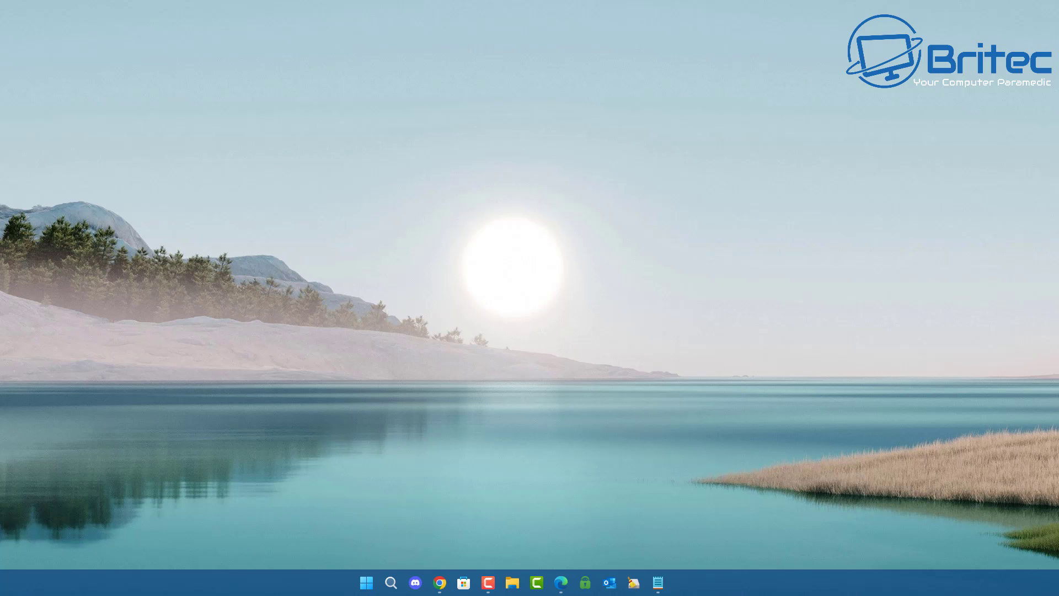
# Open Windows Settings from Start and go to the Privacy & security page.
pyautogui.click(373, 583)
pyautogui.click(426, 256)
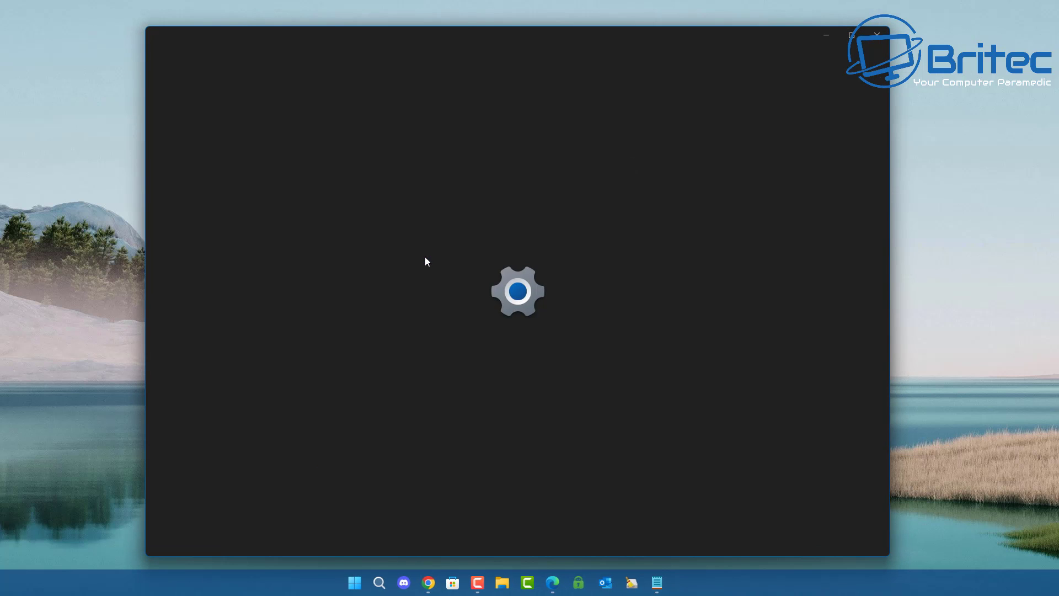
pyautogui.click(196, 275)
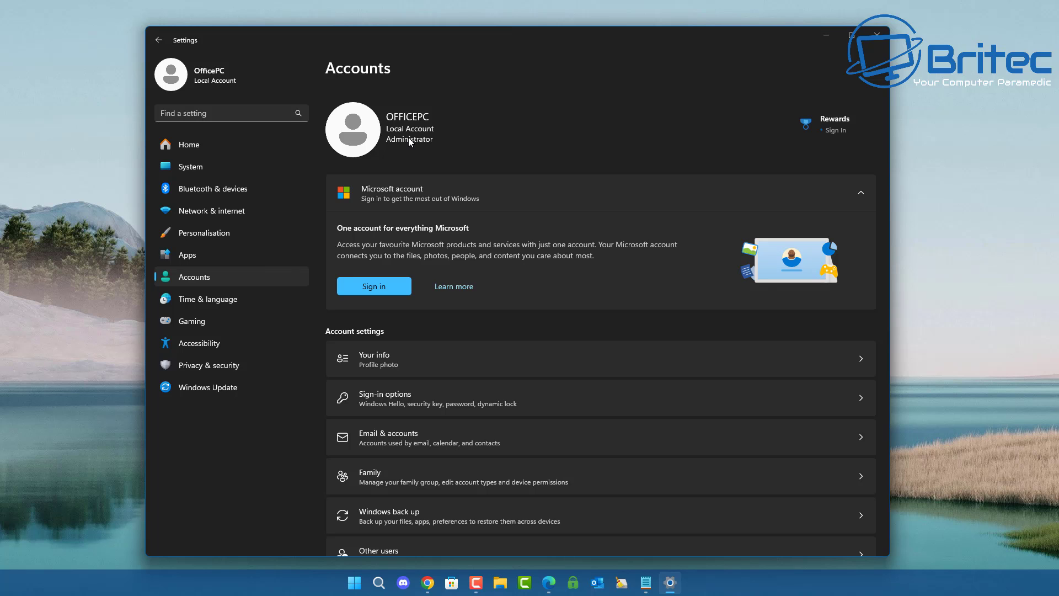
pyautogui.click(233, 365)
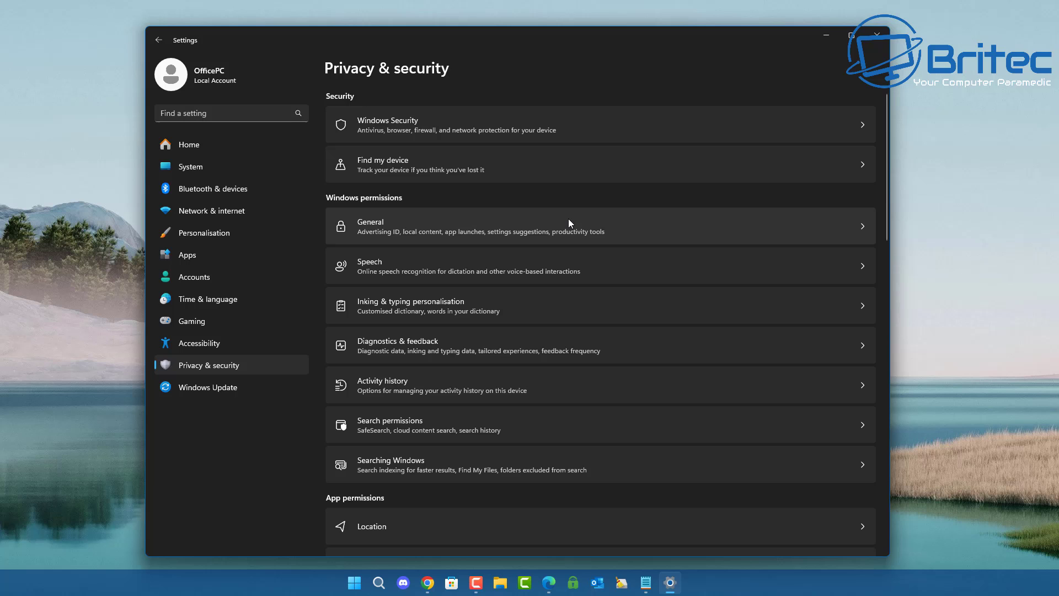
# Search the settings for 'bitlocker' and open Manage BitLocker.
pyautogui.scroll(-5, 569, 222)
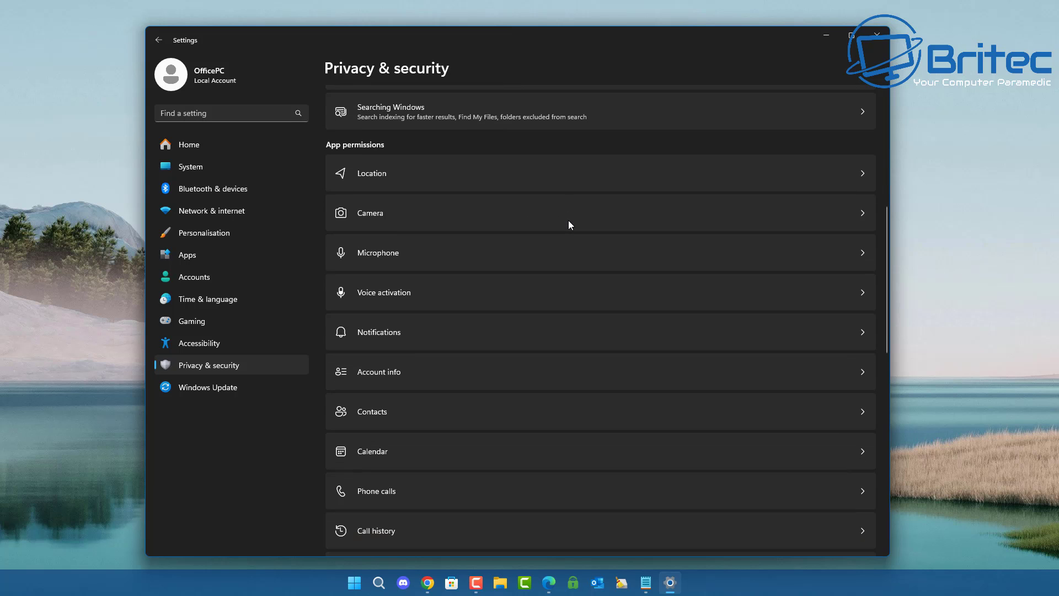
pyautogui.scroll(-5, 569, 223)
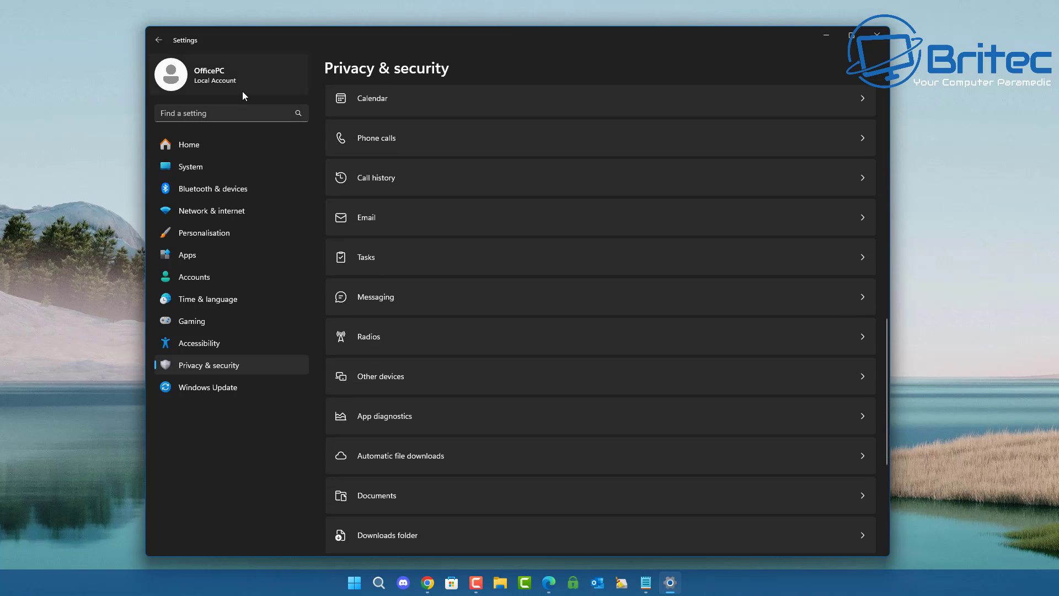
pyautogui.click(214, 119)
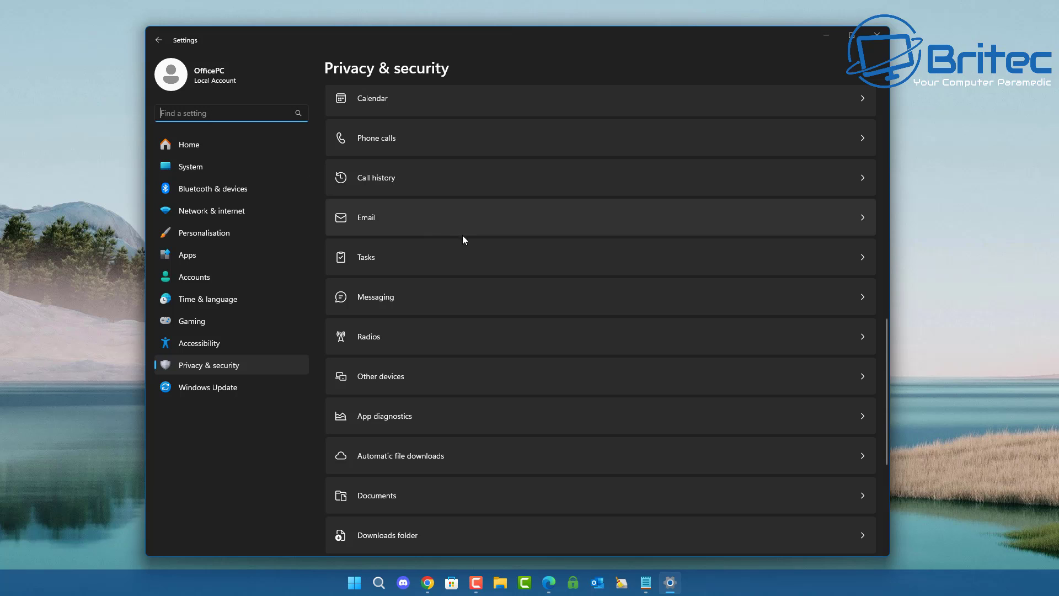
pyautogui.write('bitlocker')
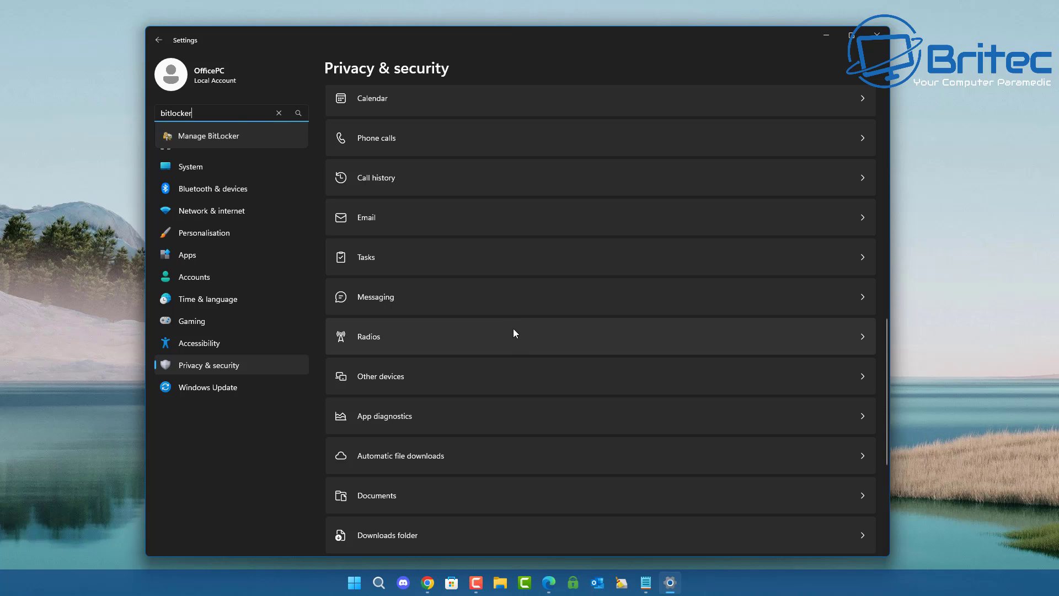
pyautogui.click(234, 136)
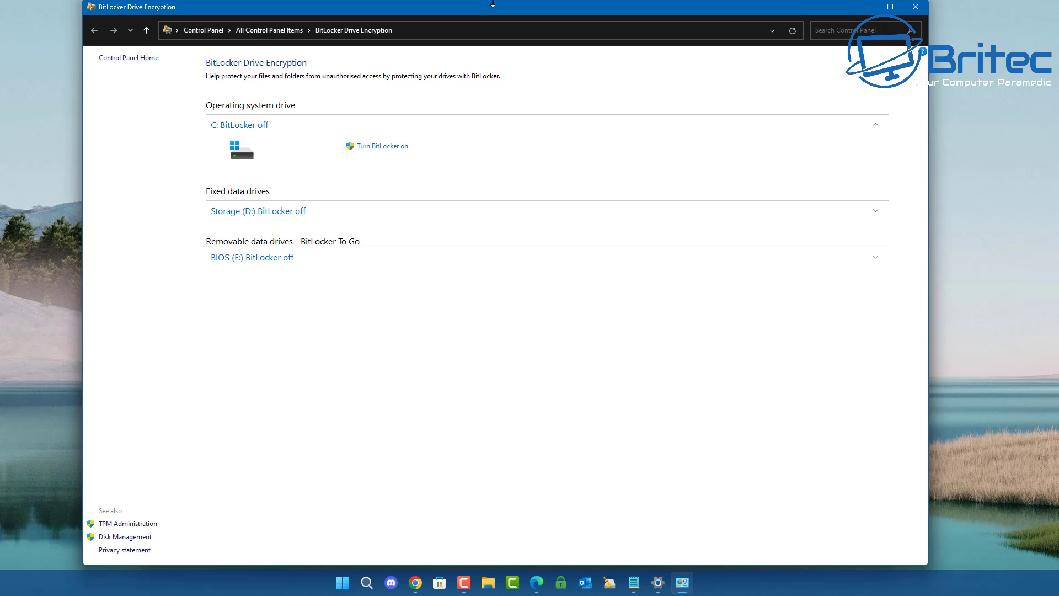
# Make the BitLocker Drive Encryption window slightly shorter and shift it a little right.
pyautogui.moveTo(496, 1); pyautogui.dragTo(503, 12)
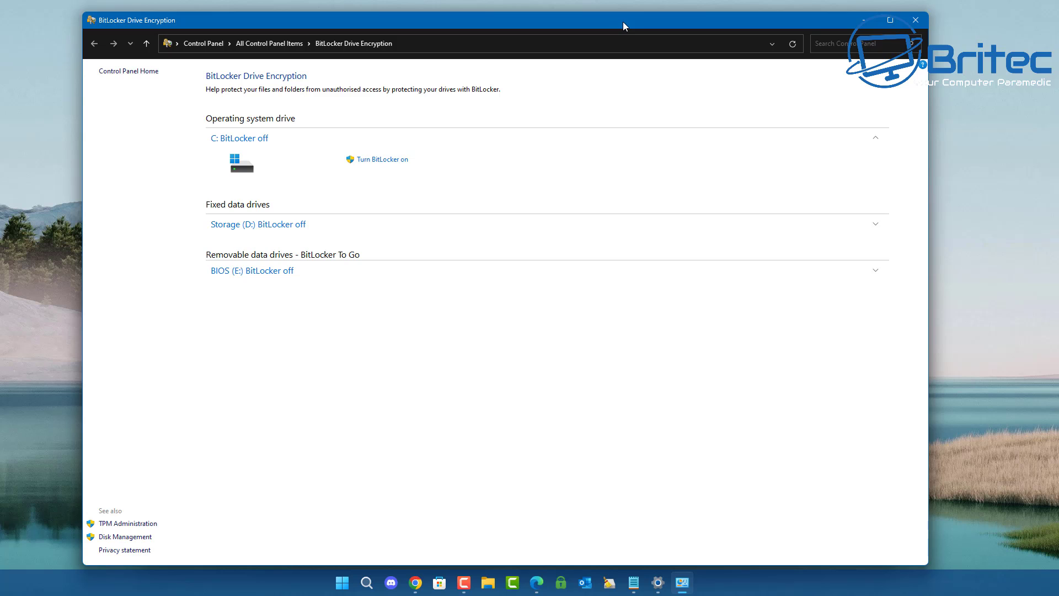
pyautogui.moveTo(623, 22); pyautogui.dragTo(632, 22)
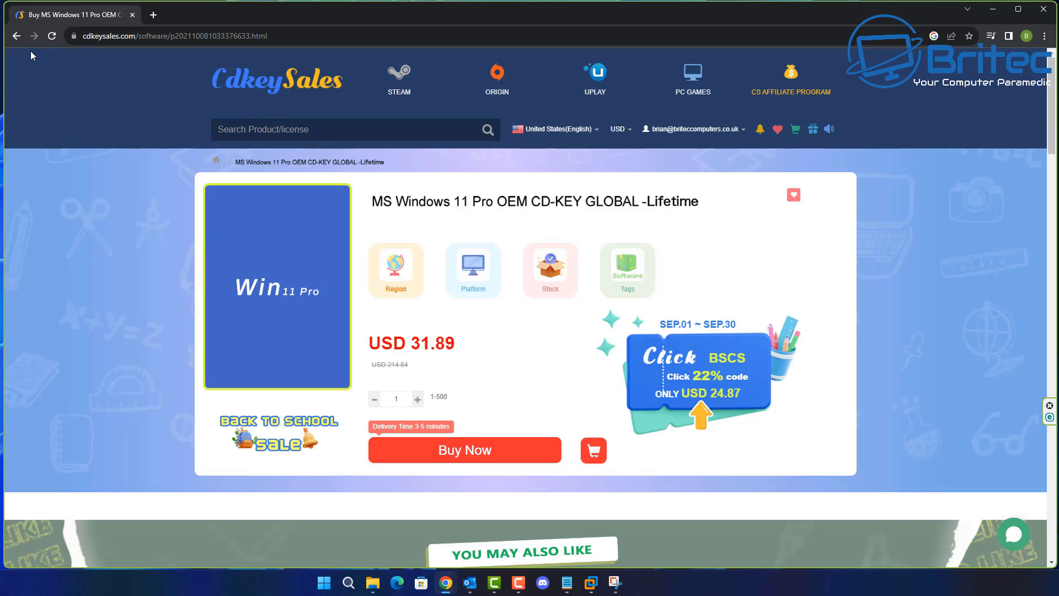
# Order the Windows 10 Pro key with promotion code BR09 applied and pay via PayPal.
pyautogui.click(18, 36)
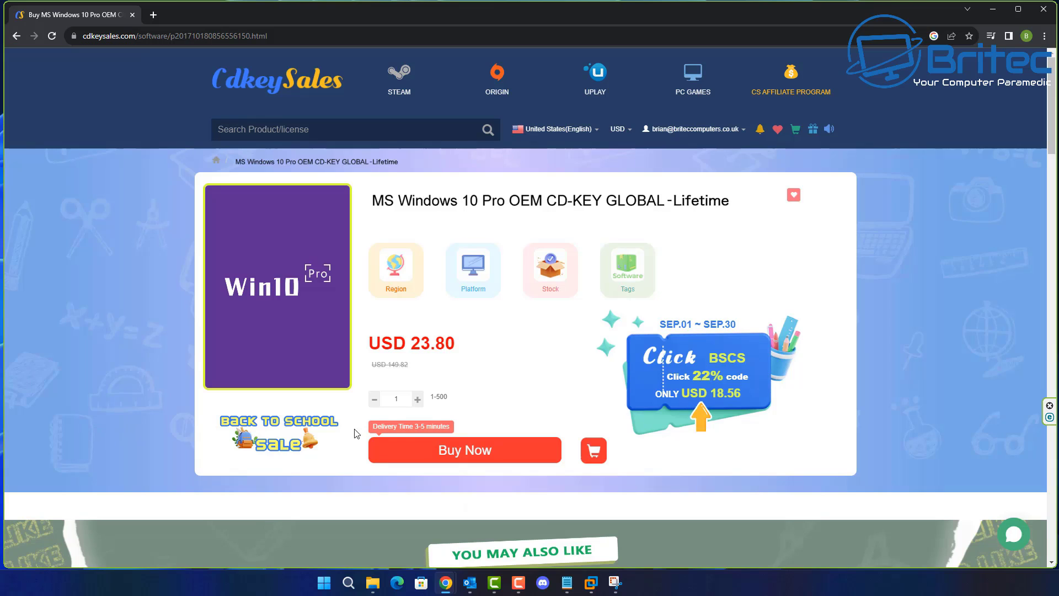
pyautogui.click(496, 451)
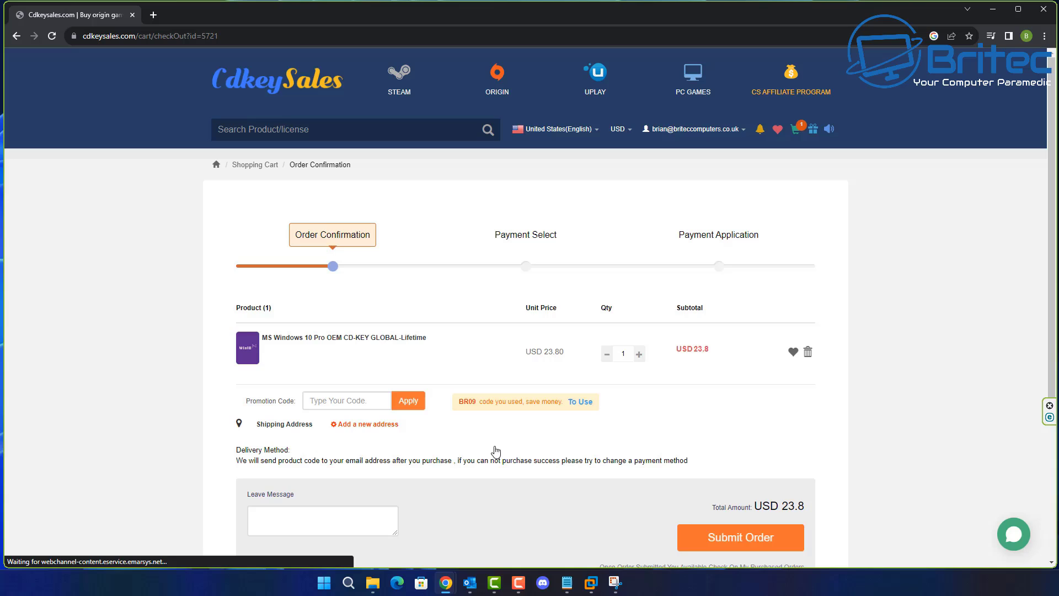
pyautogui.click(361, 409)
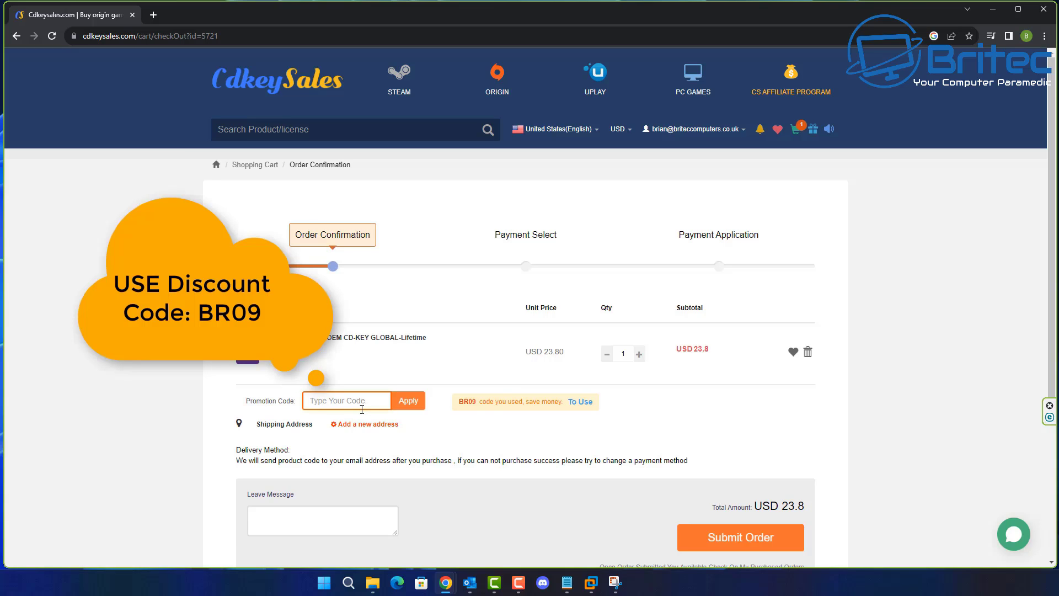
pyautogui.write('BR09')
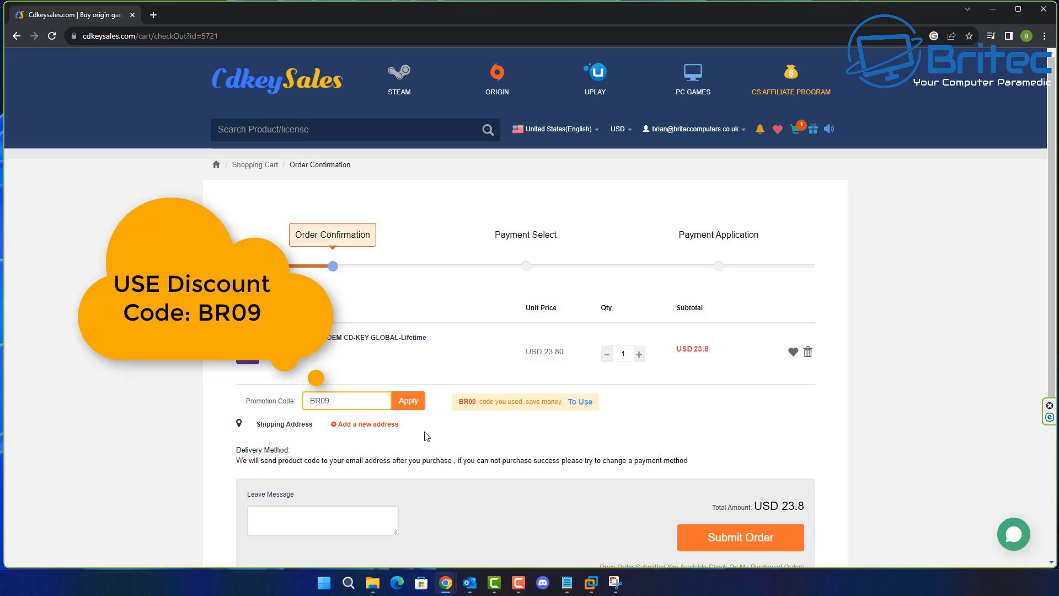
pyautogui.click(409, 406)
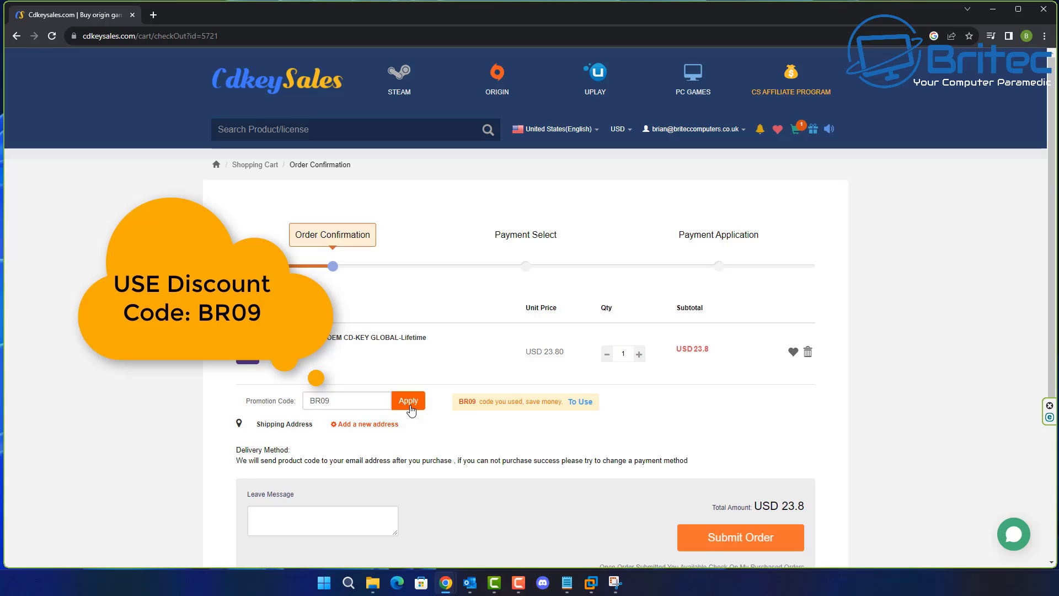
pyautogui.click(748, 545)
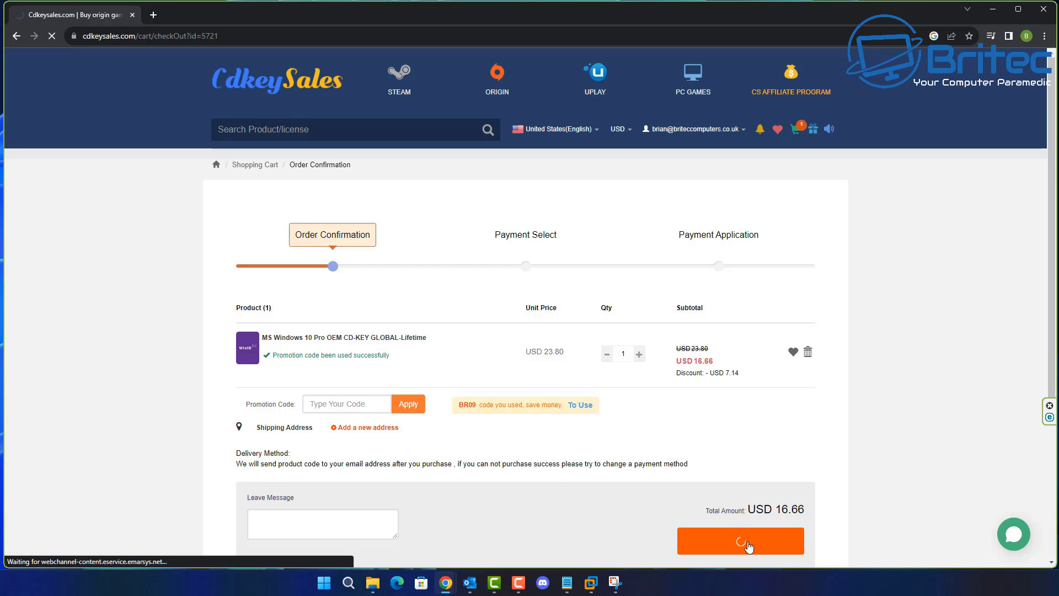
pyautogui.click(475, 362)
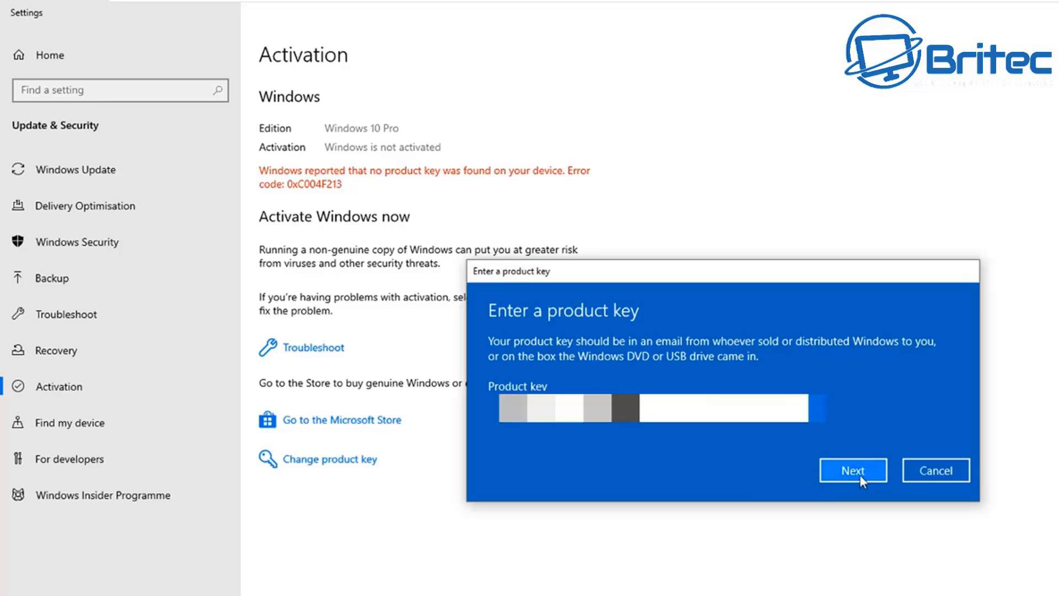
# Confirm the entered product key and activate Windows 10 Pro.
pyautogui.click(859, 475)
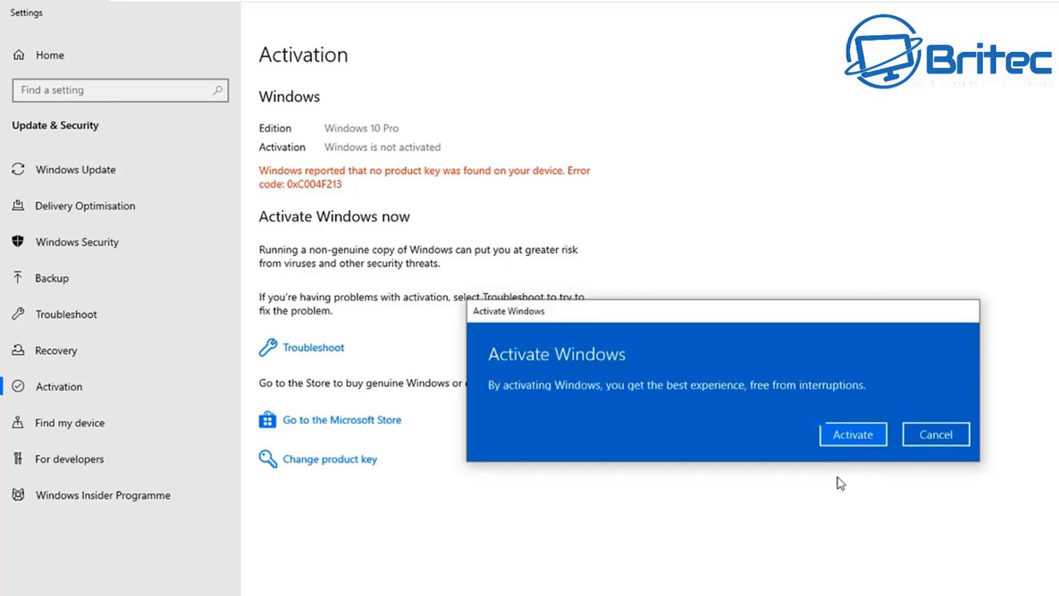
pyautogui.click(856, 436)
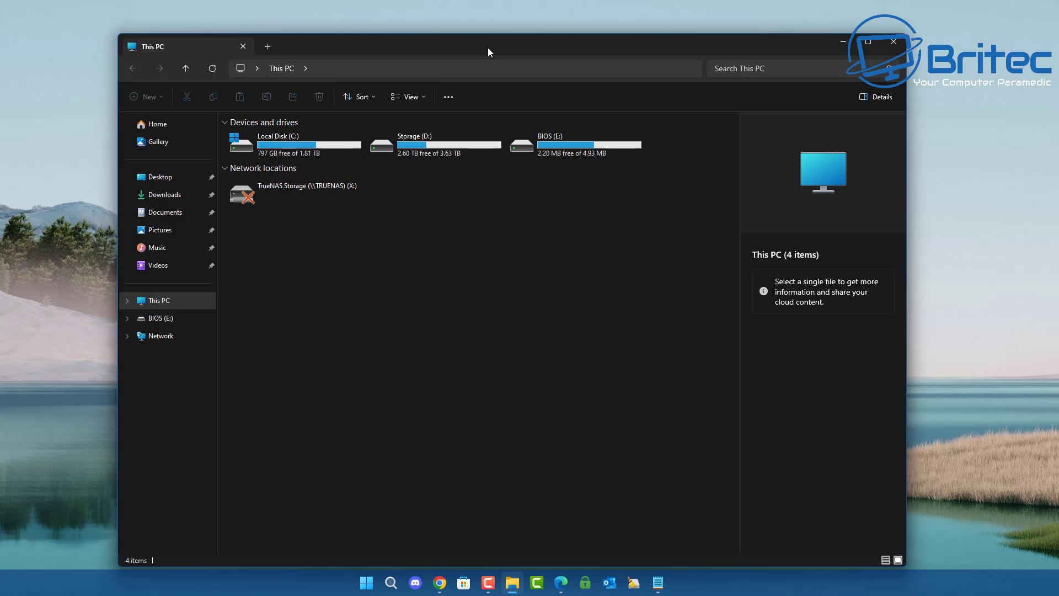
# Launch rufus-4.5p.exe from the Downloads folder.
pyautogui.click(184, 196)
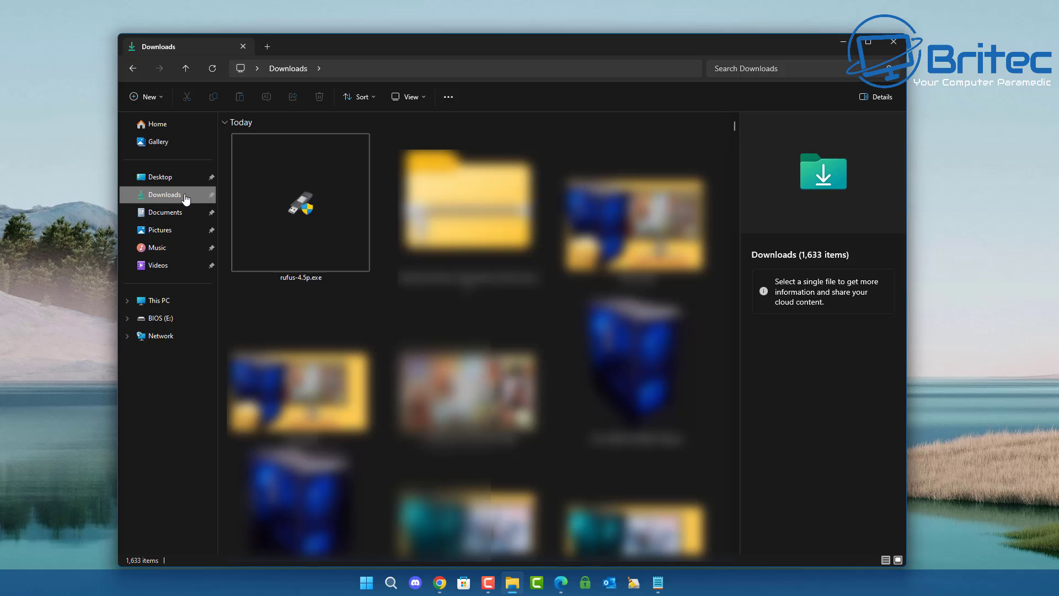
pyautogui.moveTo(292, 220)
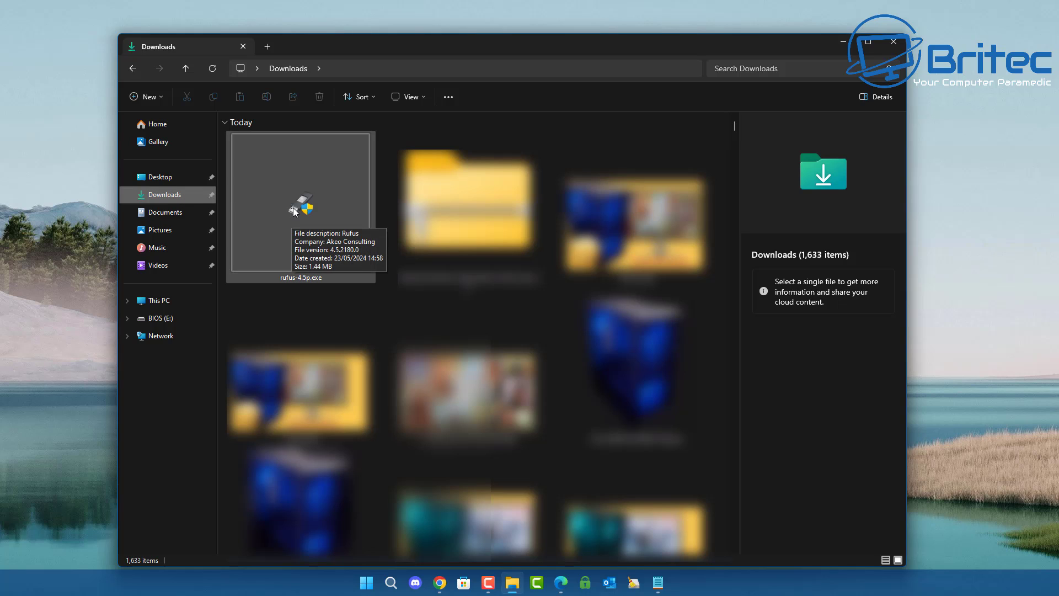
pyautogui.doubleClick(294, 211)
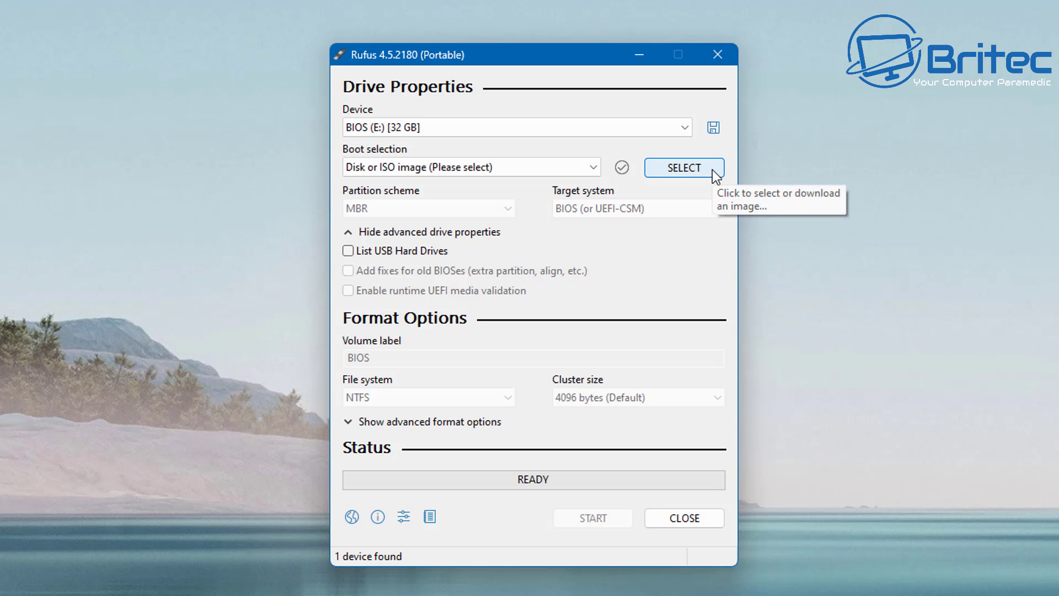
# Set Rufus to check for updates Daily (Default) and close the update settings.
pyautogui.click(684, 167)
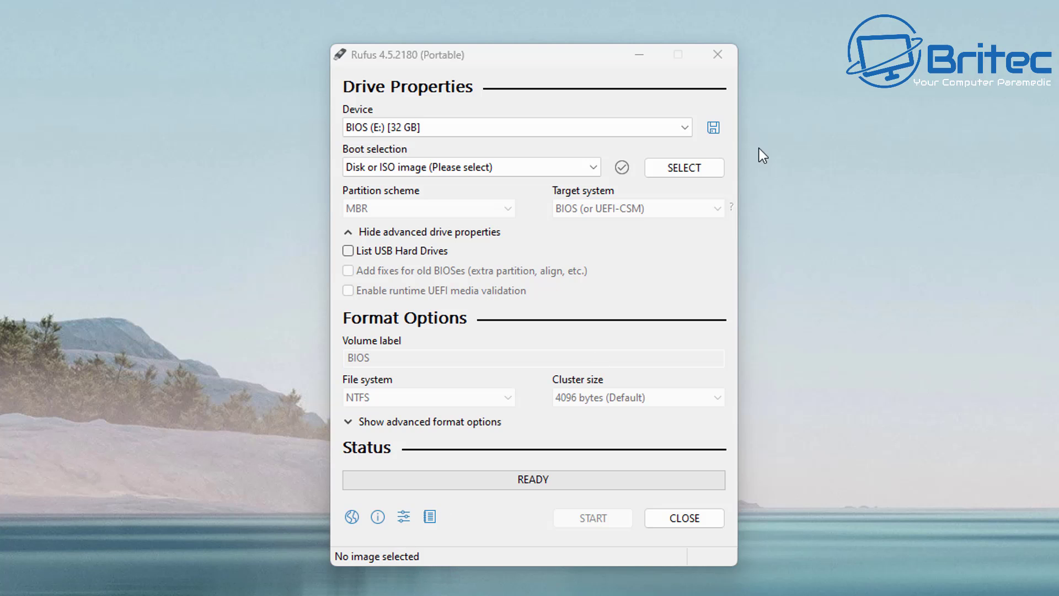
pyautogui.click(404, 517)
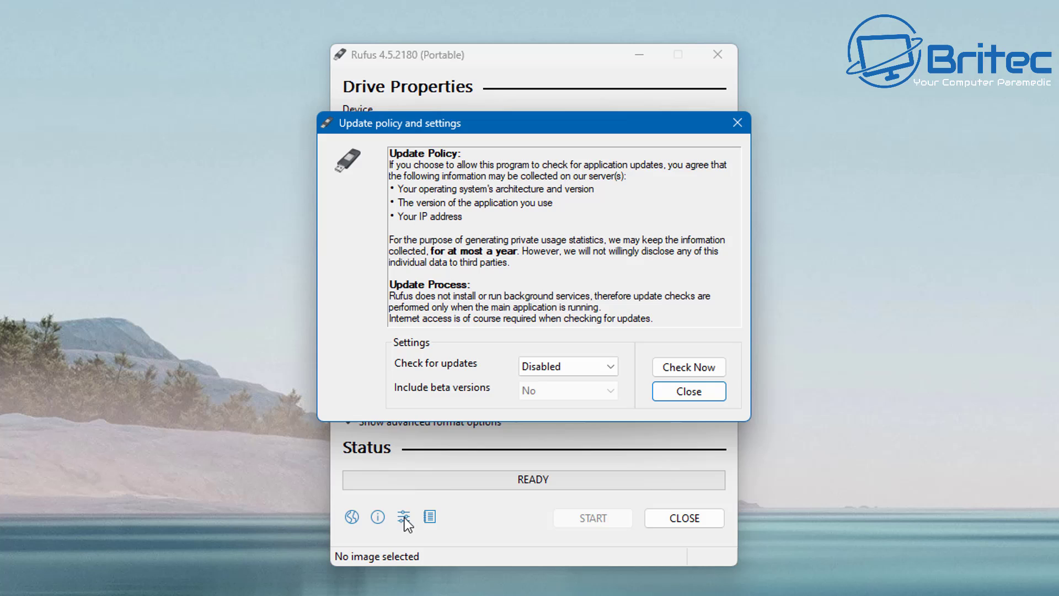
pyautogui.click(616, 367)
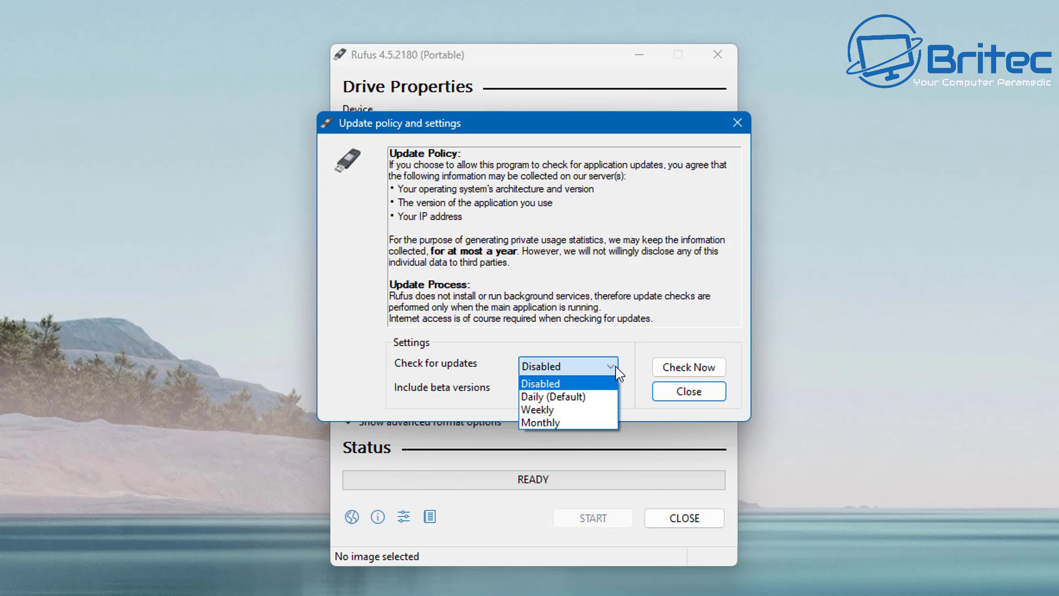
pyautogui.click(588, 400)
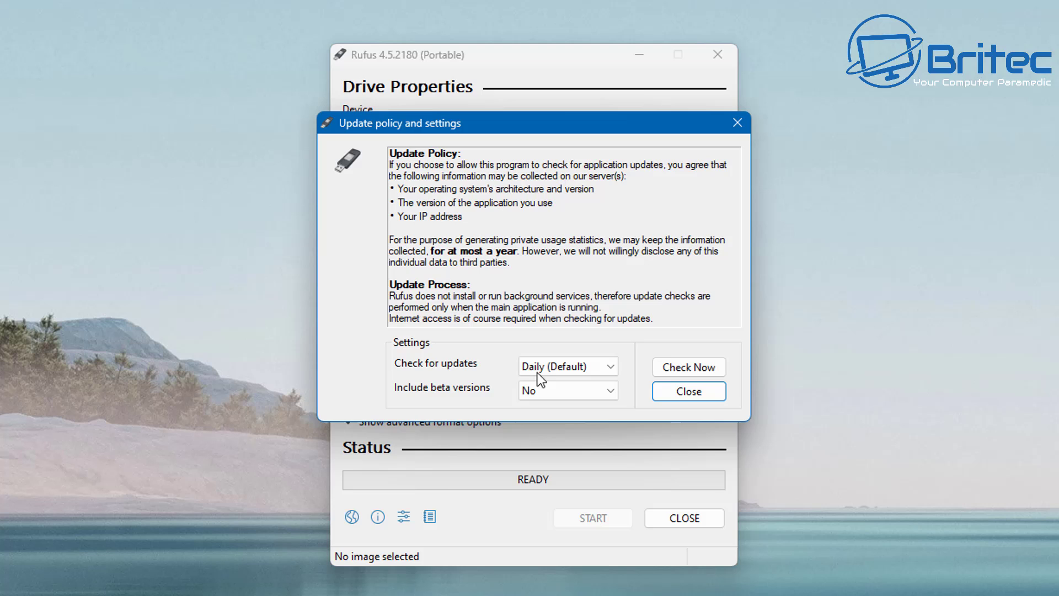
pyautogui.click(681, 392)
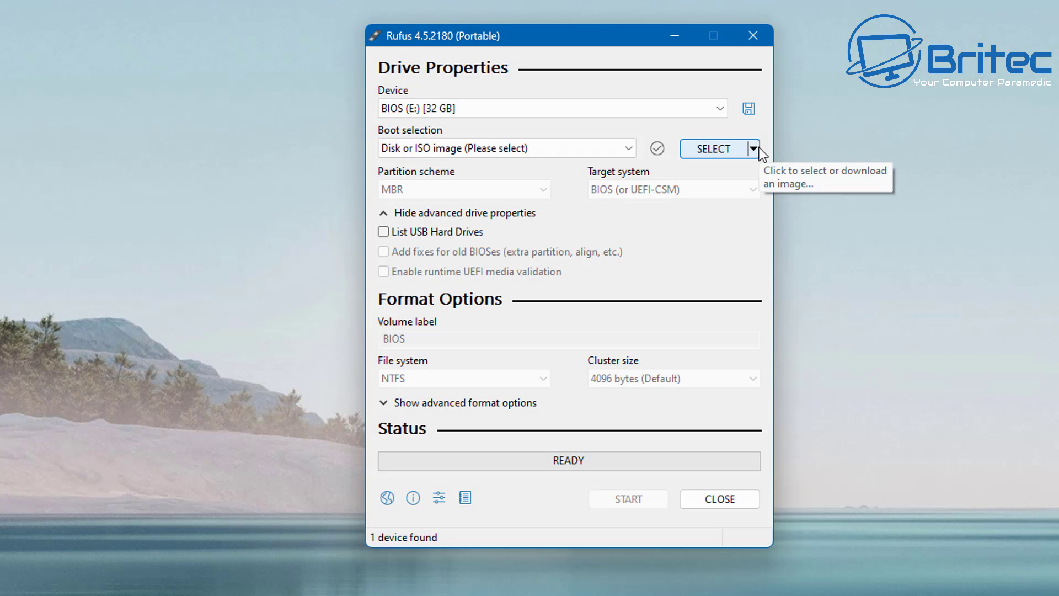
# Switch the boot selection button to DOWNLOAD and choose Windows 11, release 23H2 v2.
pyautogui.click(754, 149)
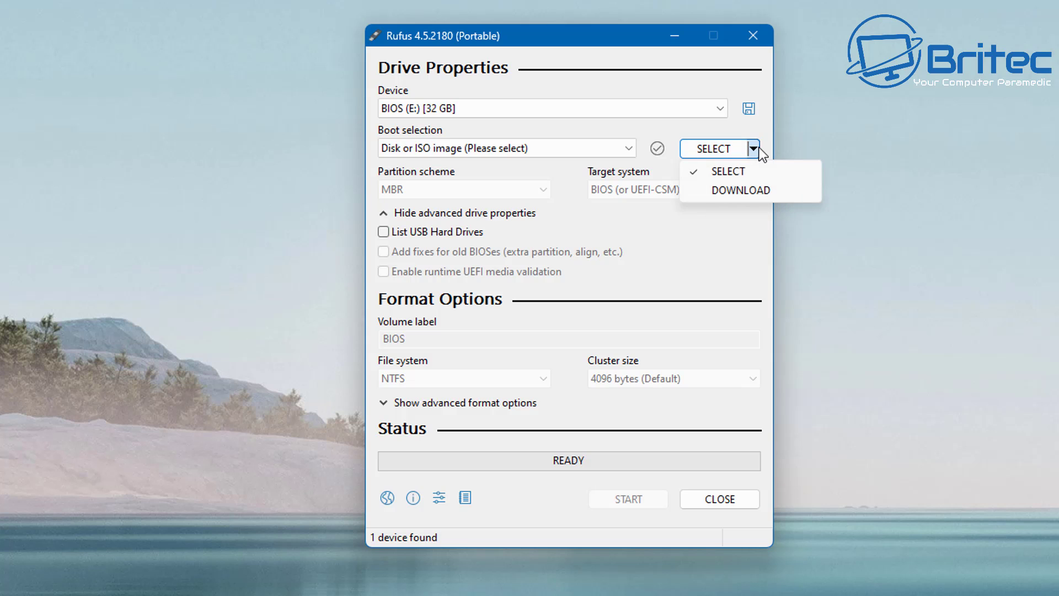
pyautogui.click(754, 197)
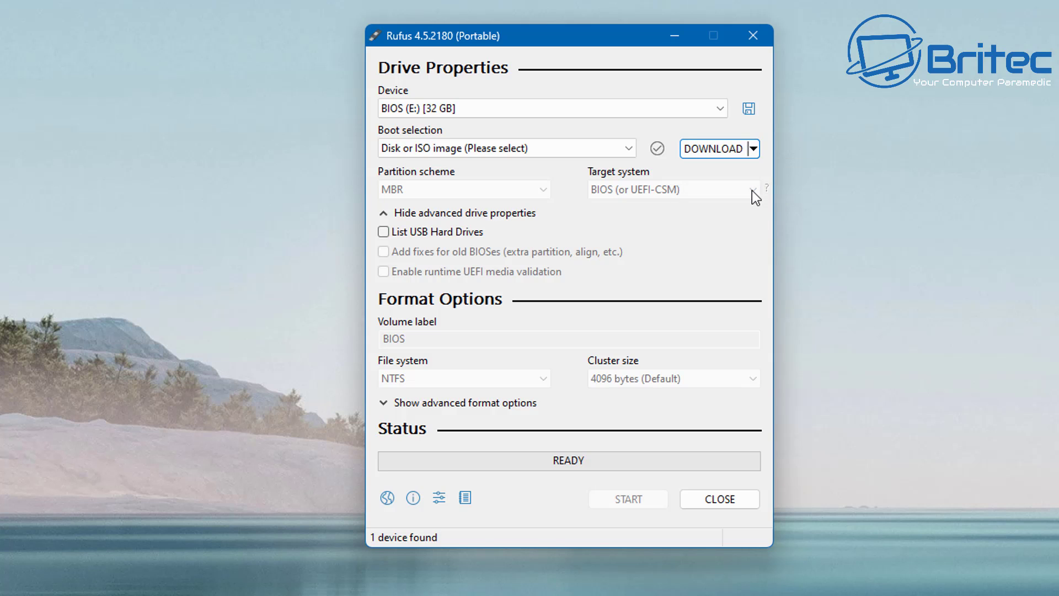
pyautogui.click(714, 149)
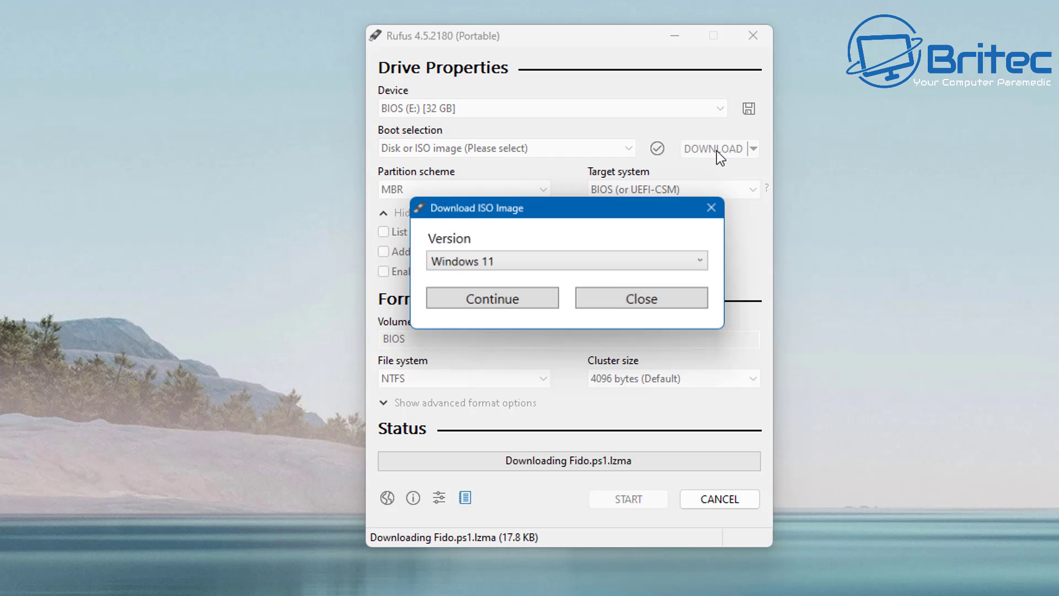
pyautogui.click(651, 259)
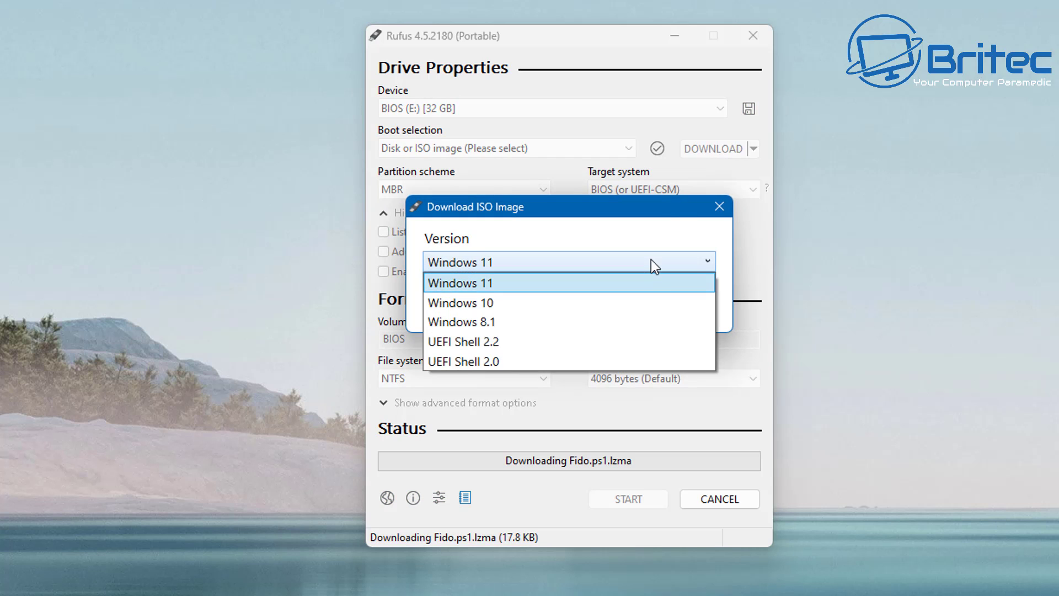
pyautogui.click(651, 259)
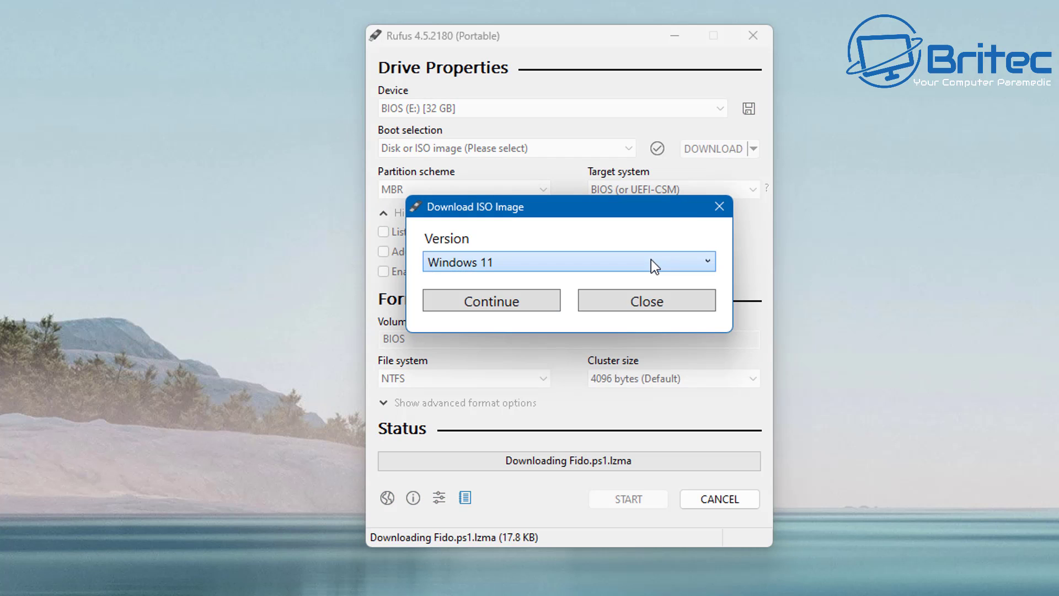
pyautogui.click(505, 303)
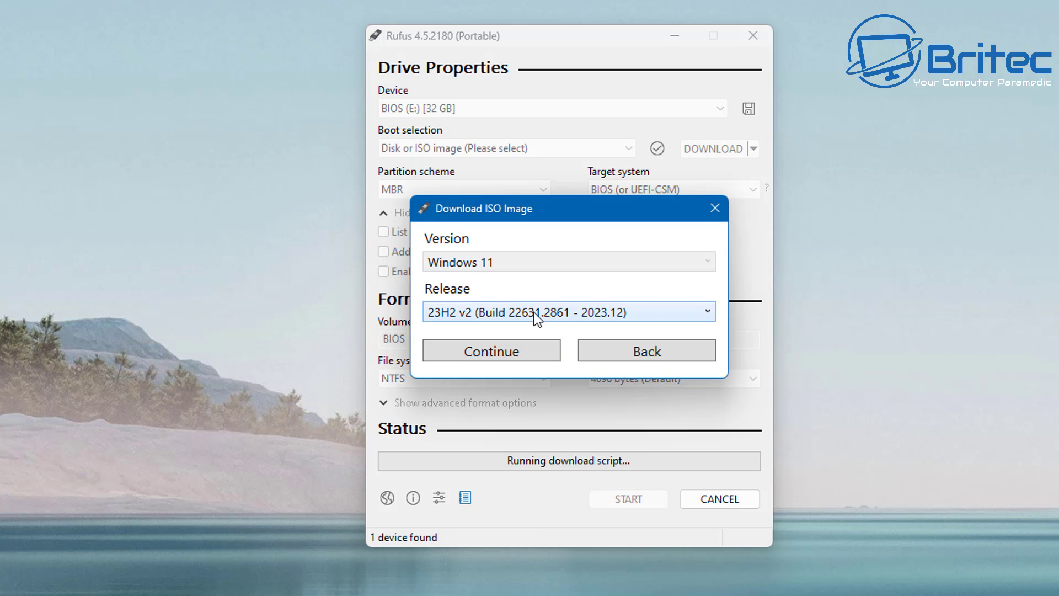
pyautogui.click(637, 306)
pyautogui.click(637, 306)
pyautogui.click(492, 353)
# Pick edition Home/Pro/Edu, language English International and x64, then download the ISO.
pyautogui.click(606, 363)
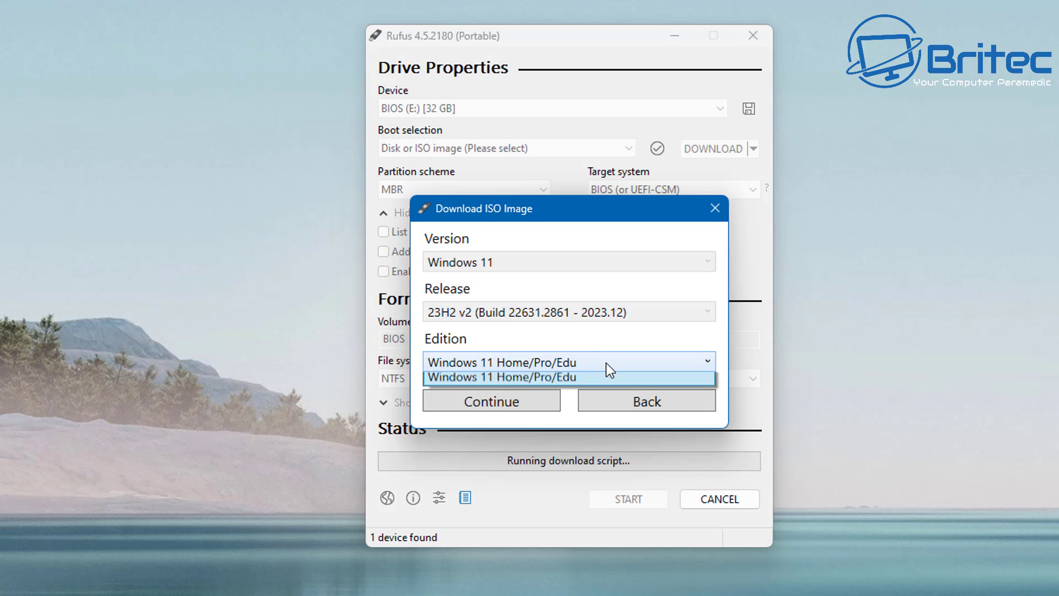
pyautogui.click(440, 375)
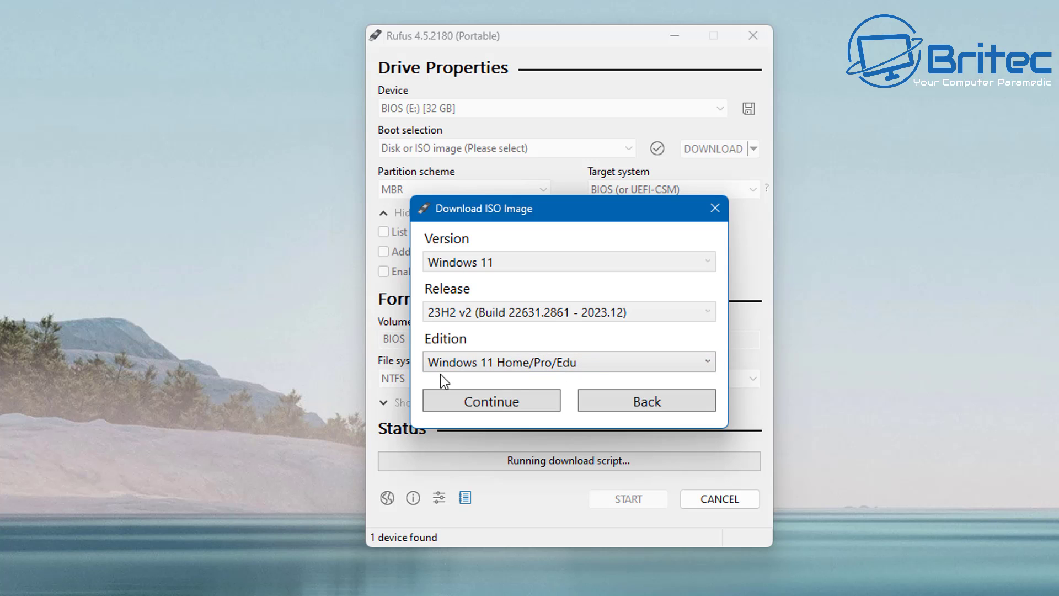
pyautogui.click(505, 400)
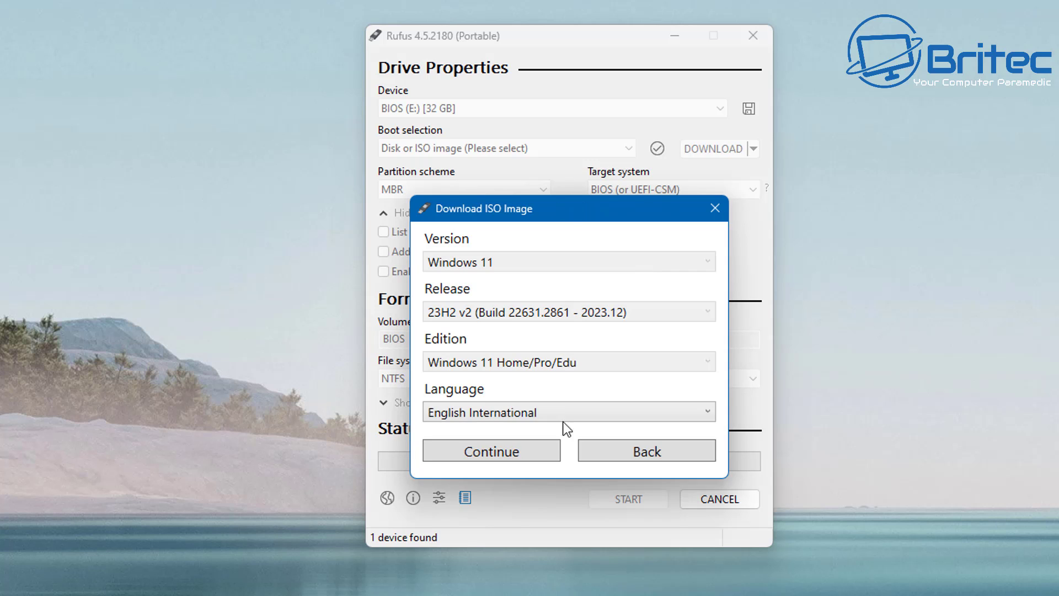
pyautogui.click(577, 411)
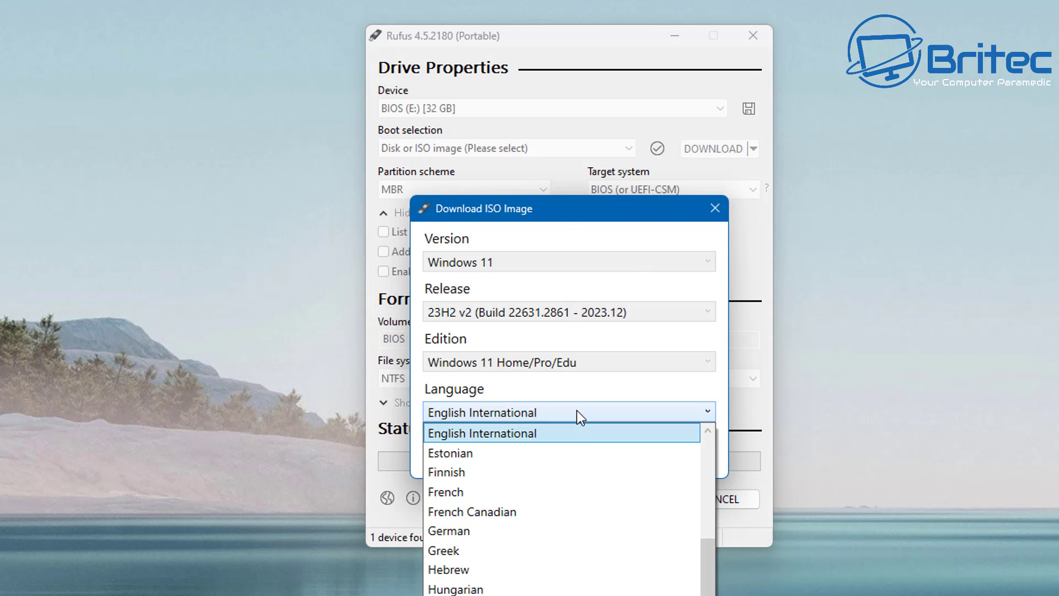
pyautogui.click(577, 411)
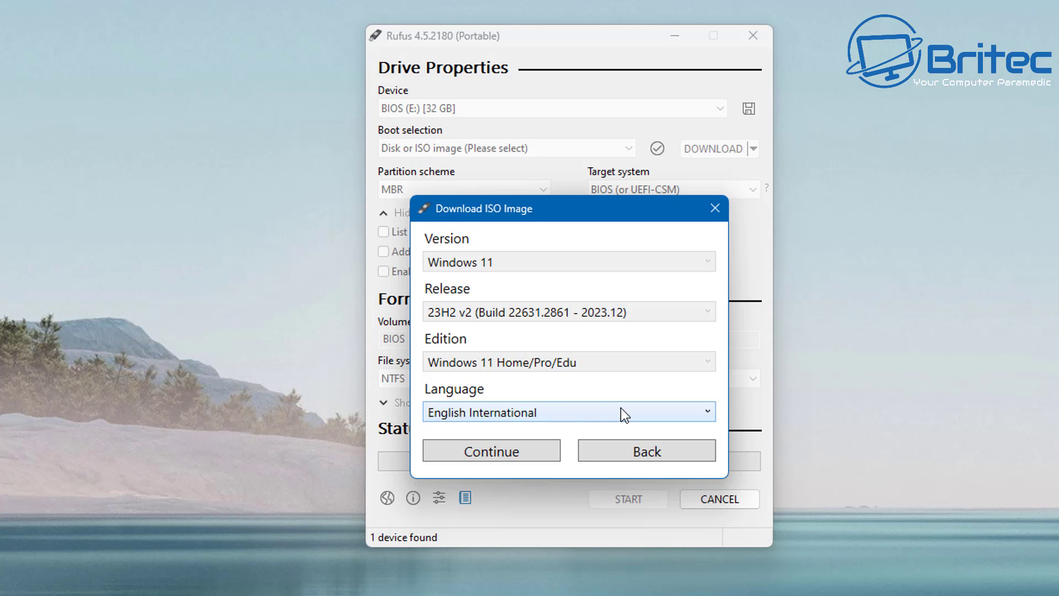
pyautogui.click(491, 452)
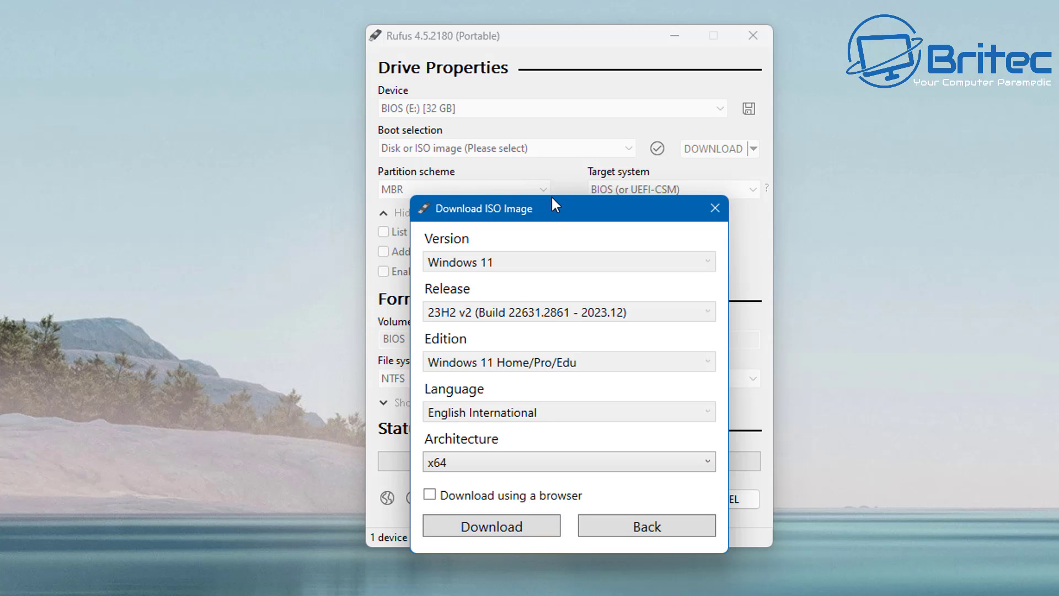
pyautogui.moveTo(551, 213); pyautogui.dragTo(559, 164)
pyautogui.click(467, 471)
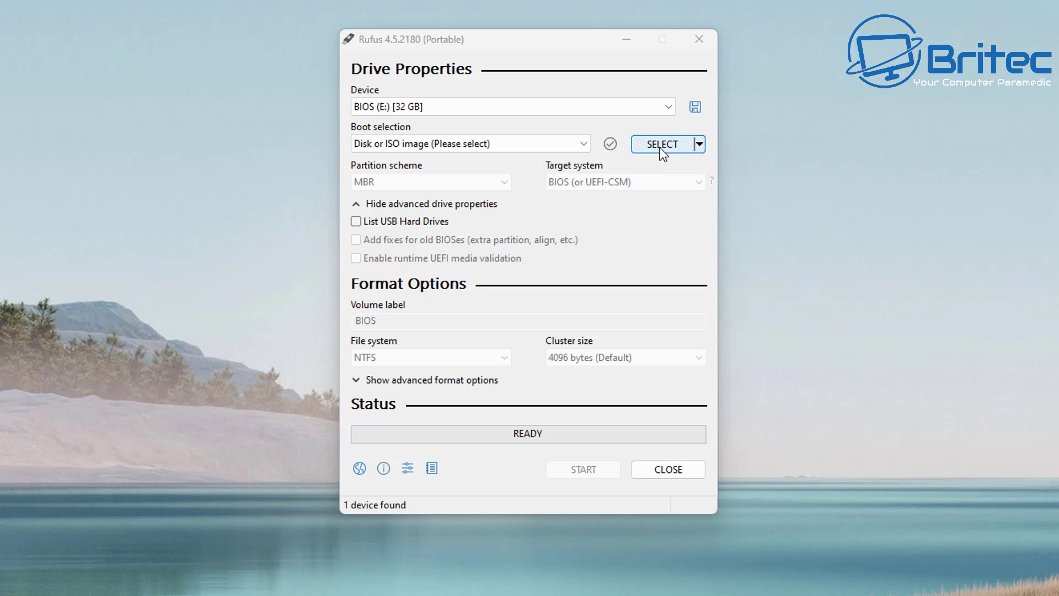
# Load the downloaded 26100 CLIENTPRO x64 ISO as the boot image.
pyautogui.click(659, 142)
pyautogui.click(810, 380)
pyautogui.click(838, 544)
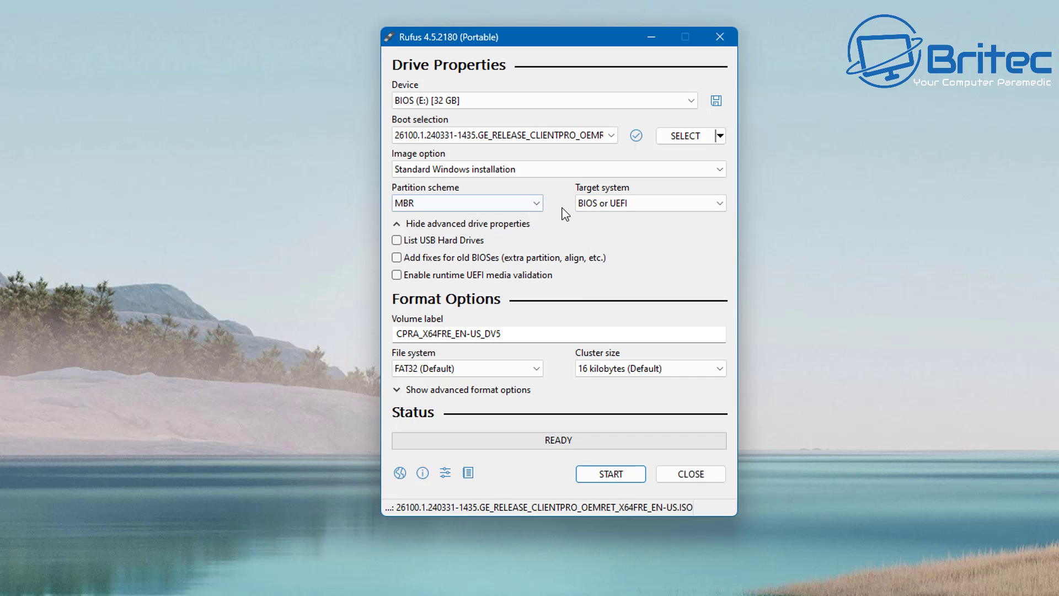
# Set the partition scheme to GPT with target system UEFI (non CSM).
pyautogui.click(651, 206)
pyautogui.click(650, 206)
pyautogui.click(425, 202)
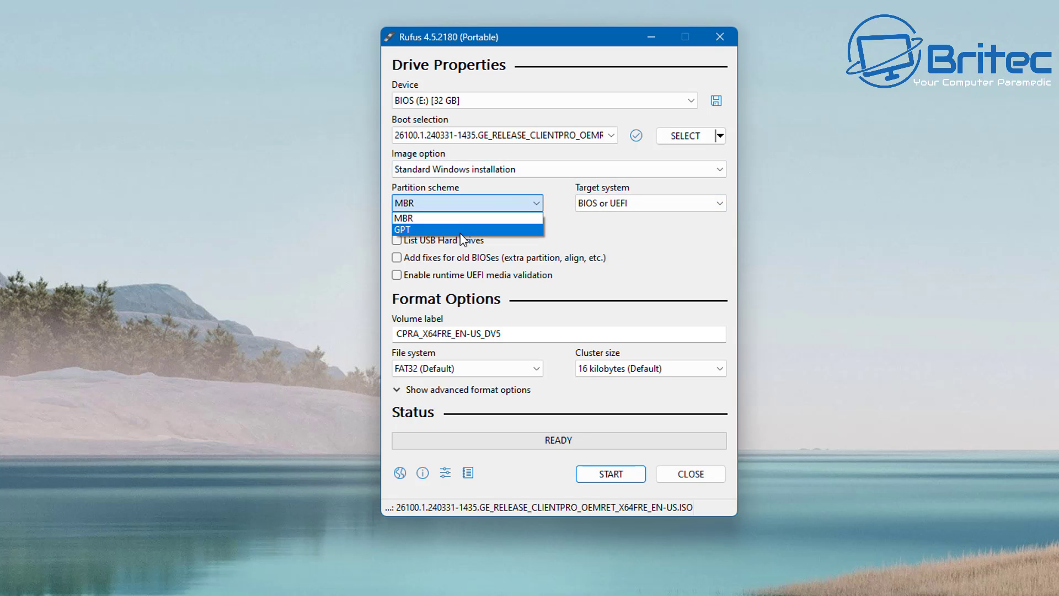
pyautogui.click(461, 232)
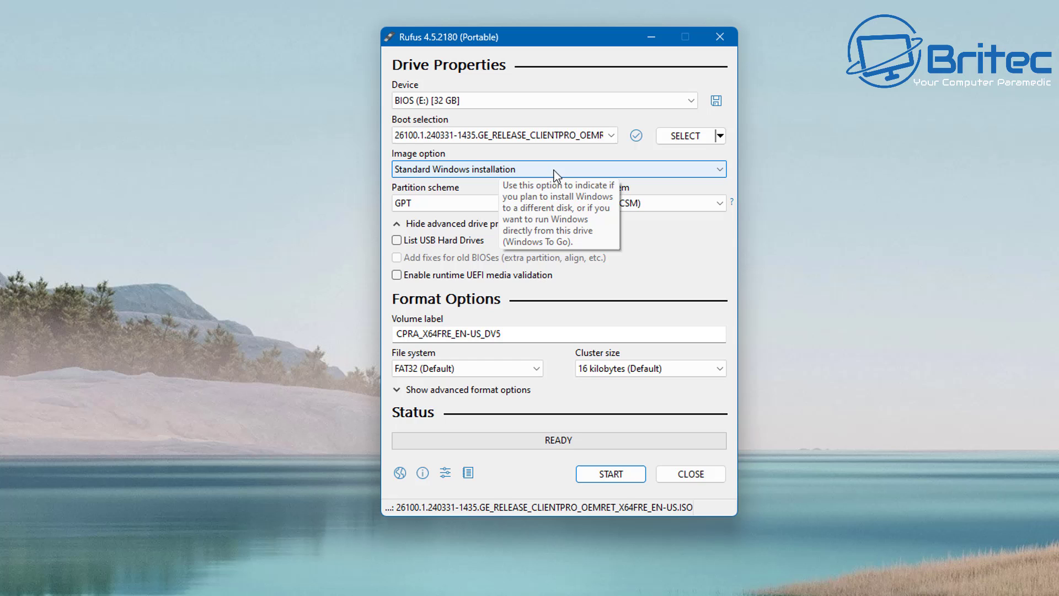
pyautogui.click(668, 205)
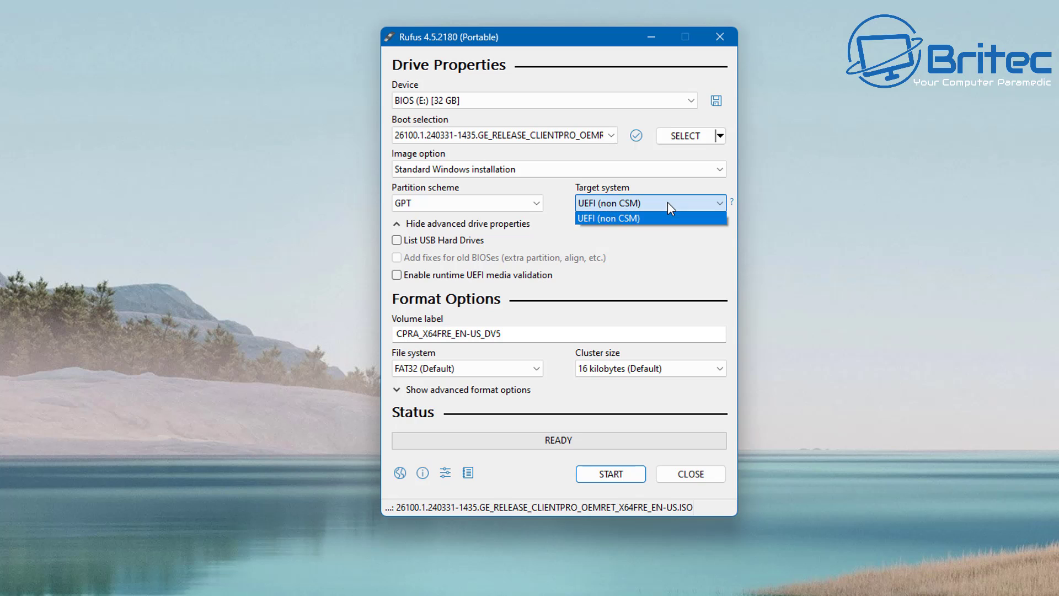
pyautogui.click(668, 202)
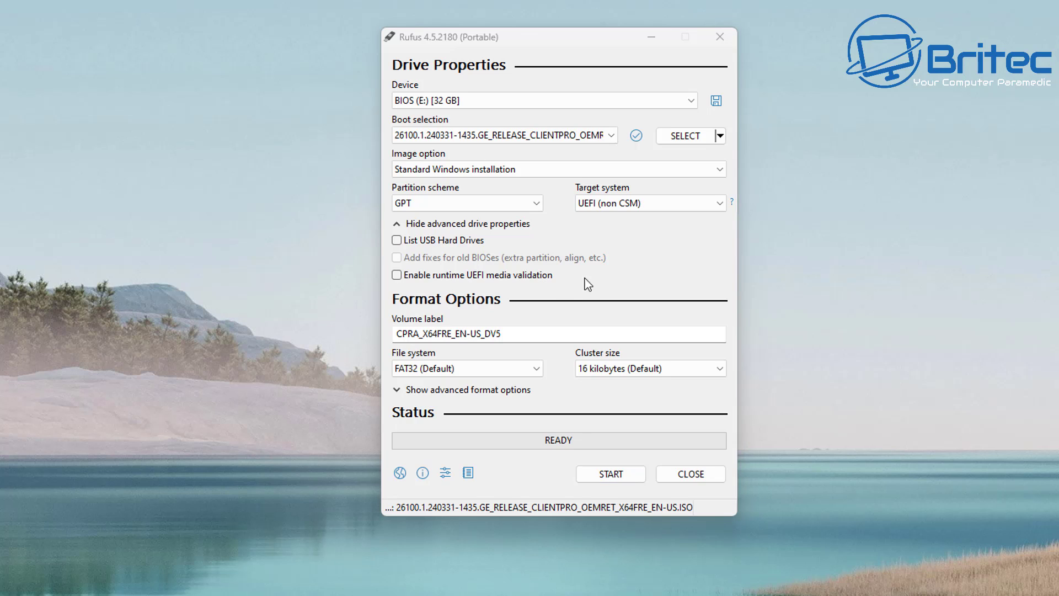
# Leave runtime UEFI media validation off and enter the volume label 'Windows 11 Bypass'.
pyautogui.click(620, 278)
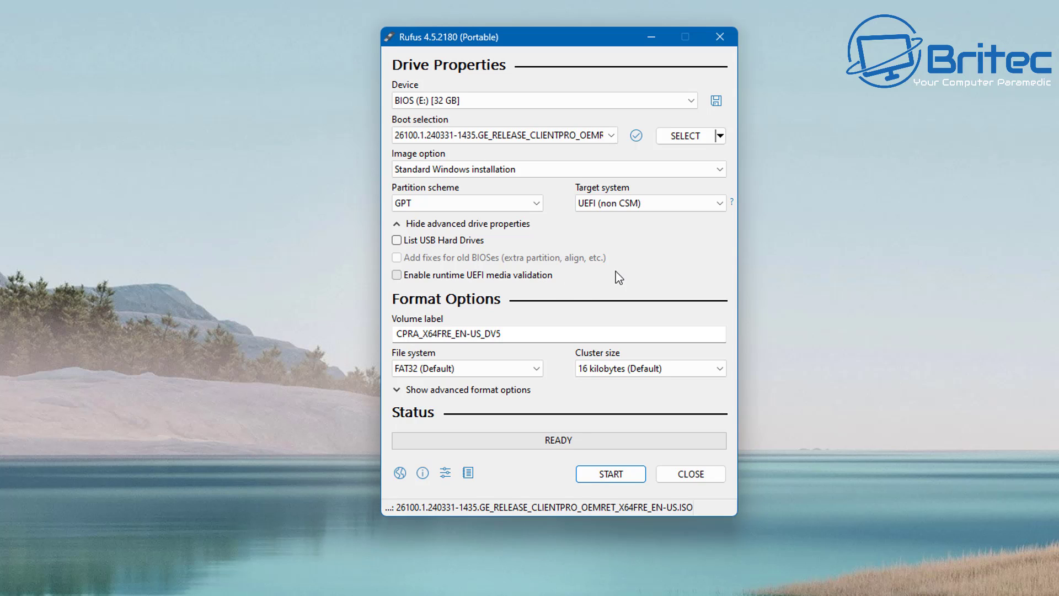
pyautogui.click(395, 275)
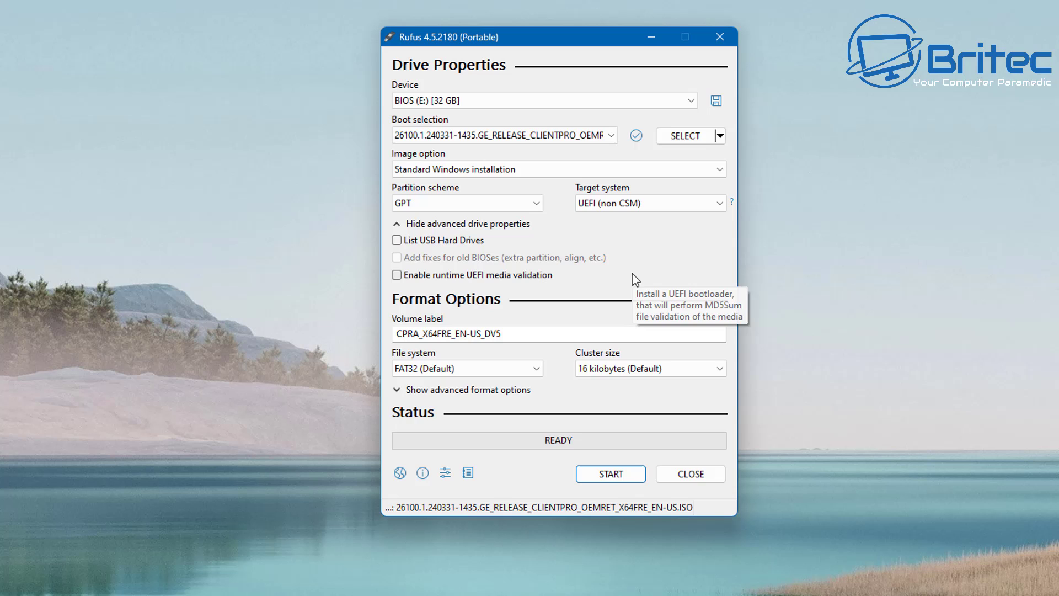
pyautogui.doubleClick(478, 337)
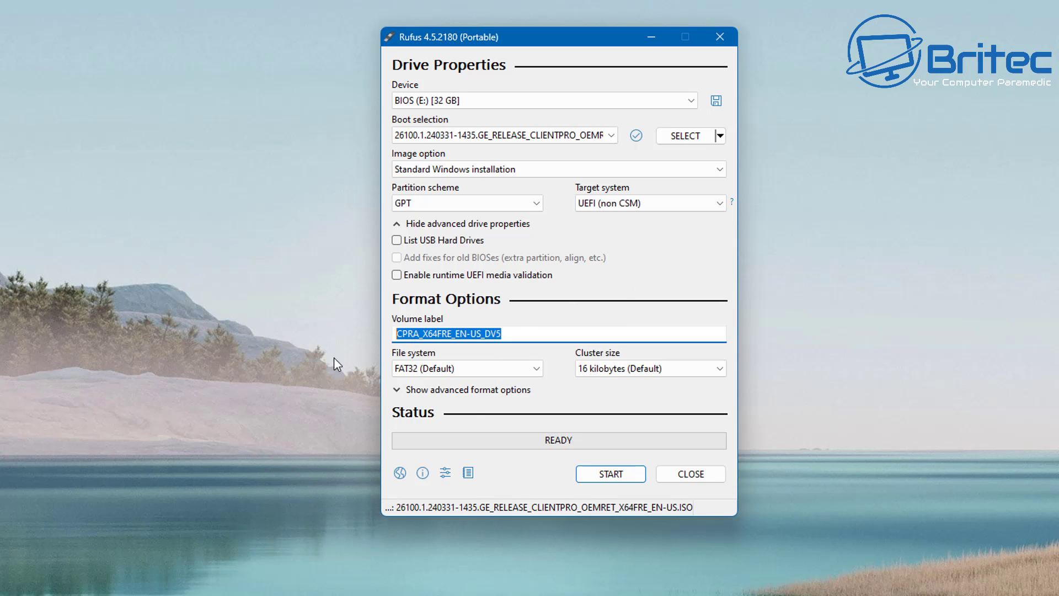
pyautogui.write('Win')
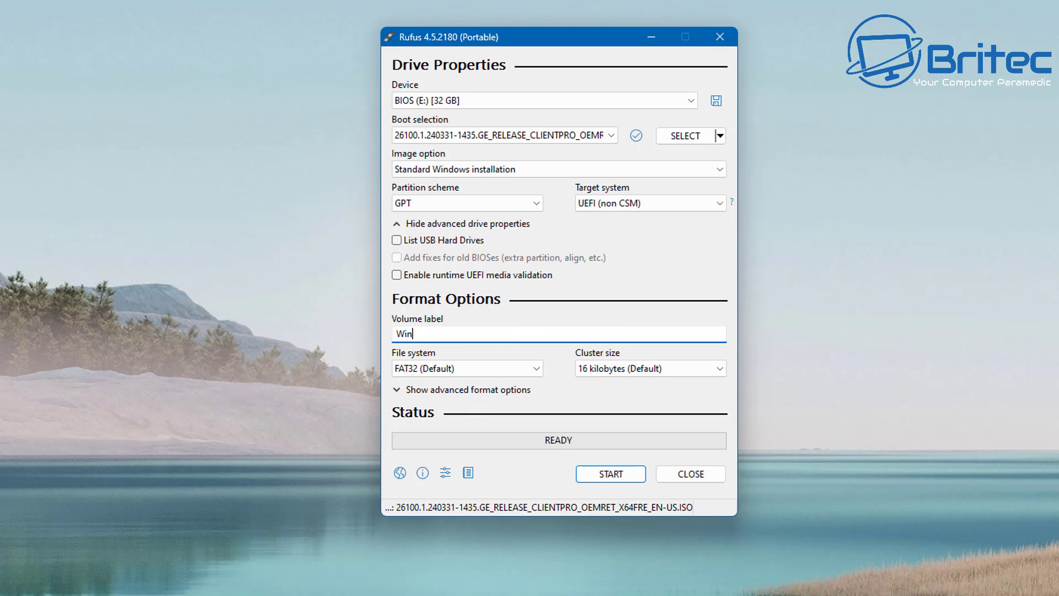
pyautogui.write('dows 11 Bypass')
# Reveal the advanced format options and set the file system to NTFS with 4096-byte clusters.
pyautogui.click(398, 390)
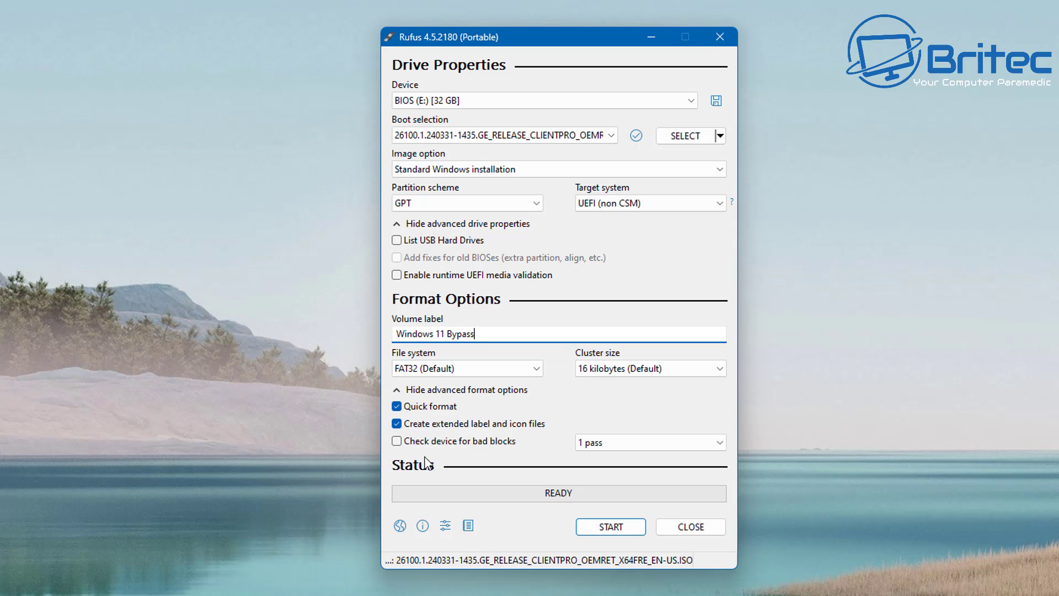
pyautogui.click(498, 367)
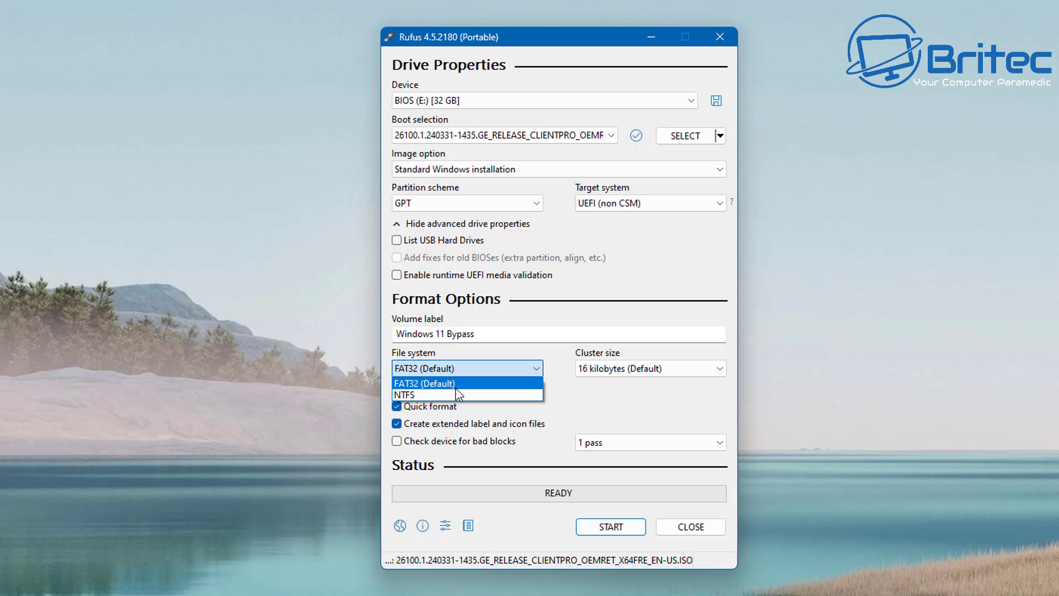
pyautogui.click(505, 368)
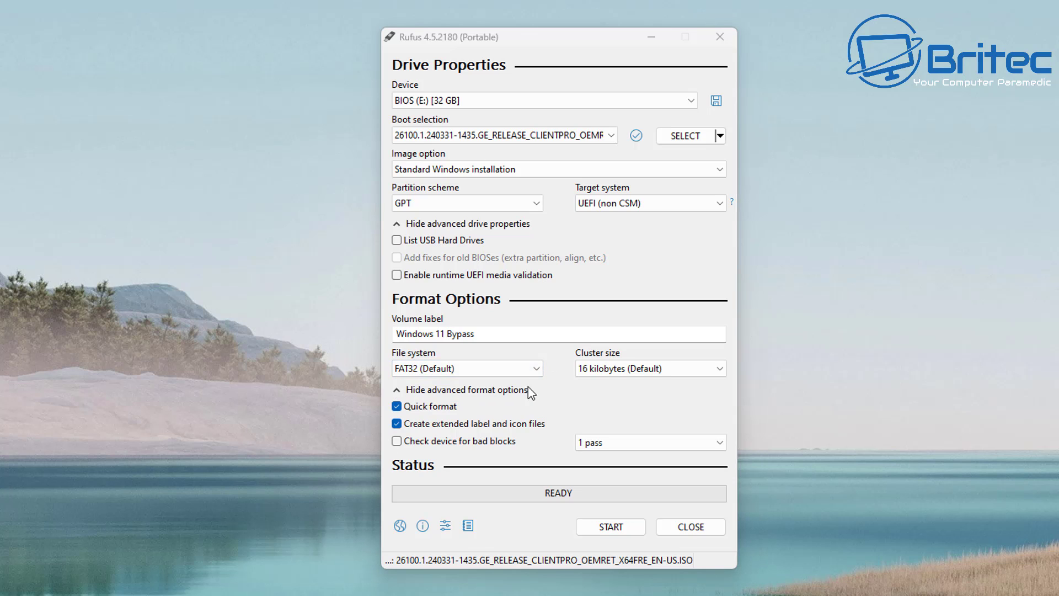
pyautogui.click(508, 369)
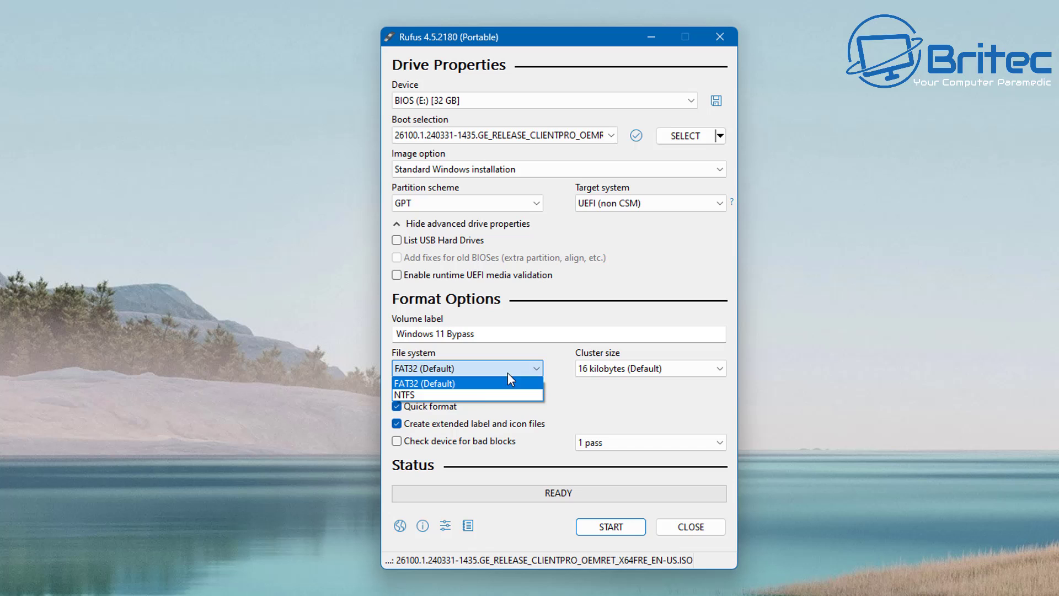
pyautogui.click(473, 394)
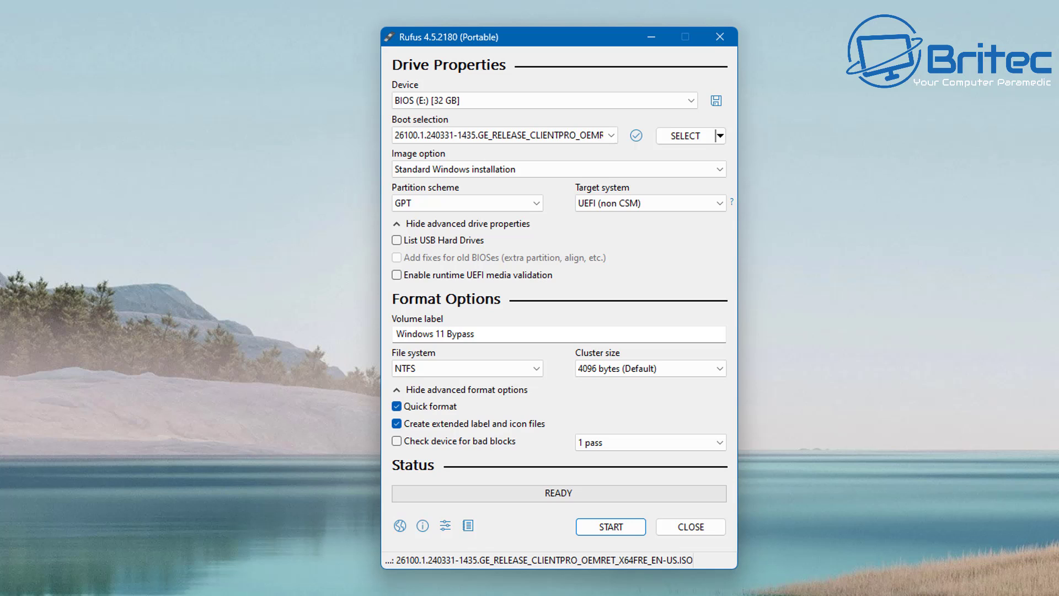
# Start the write and delete the first part of the local account username in the customization dialog.
pyautogui.click(611, 528)
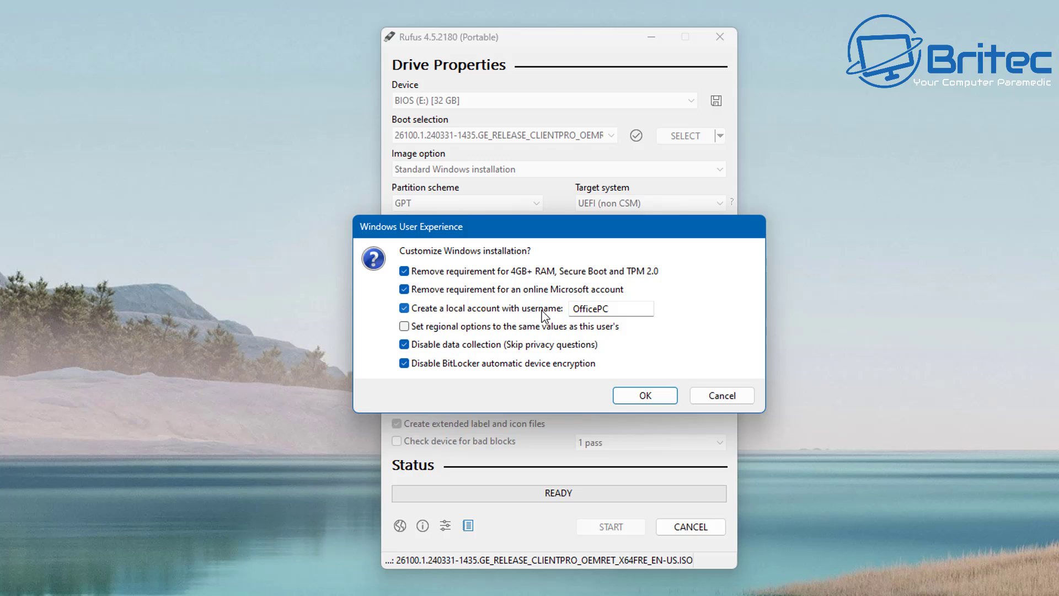
pyautogui.moveTo(617, 309); pyautogui.dragTo(552, 319)
pyautogui.click(611, 309)
pyautogui.press('End')
pyautogui.click(597, 309)
pyautogui.moveTo(597, 310); pyautogui.dragTo(569, 314)
pyautogui.press('BackSpace')
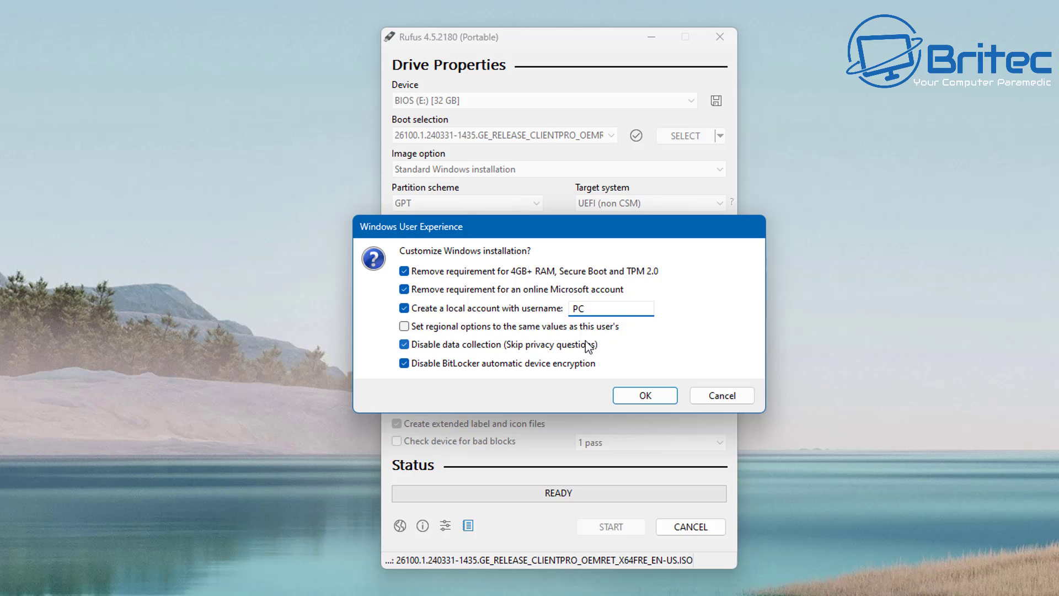
# Append '101' to the local account username, leaving the BitLocker disable option ticked.
pyautogui.moveTo(602, 311); pyautogui.dragTo(566, 329)
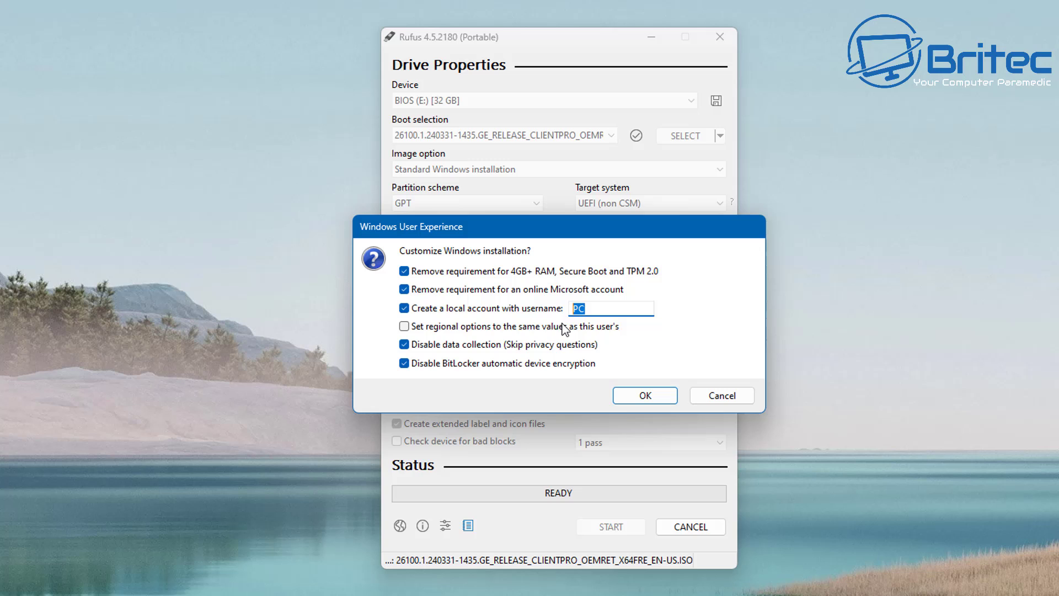
pyautogui.click(597, 308)
pyautogui.write('101')
pyautogui.click(403, 363)
pyautogui.click(404, 363)
# Accept the Windows customizations and confirm erasing BIOS (E:) to write the Windows 11 image.
pyautogui.click(647, 396)
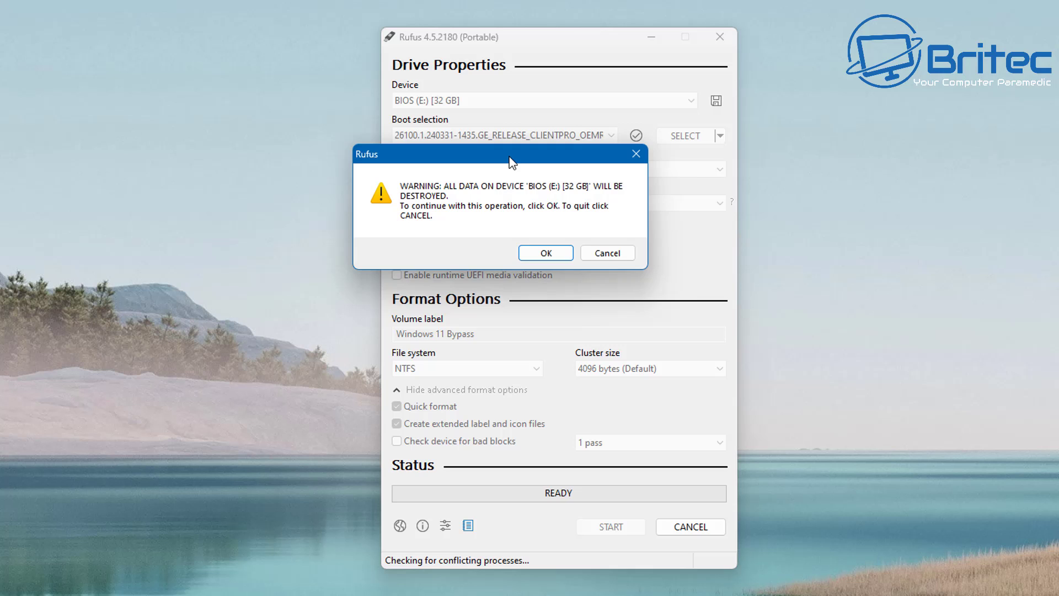
pyautogui.moveTo(512, 161); pyautogui.dragTo(563, 218)
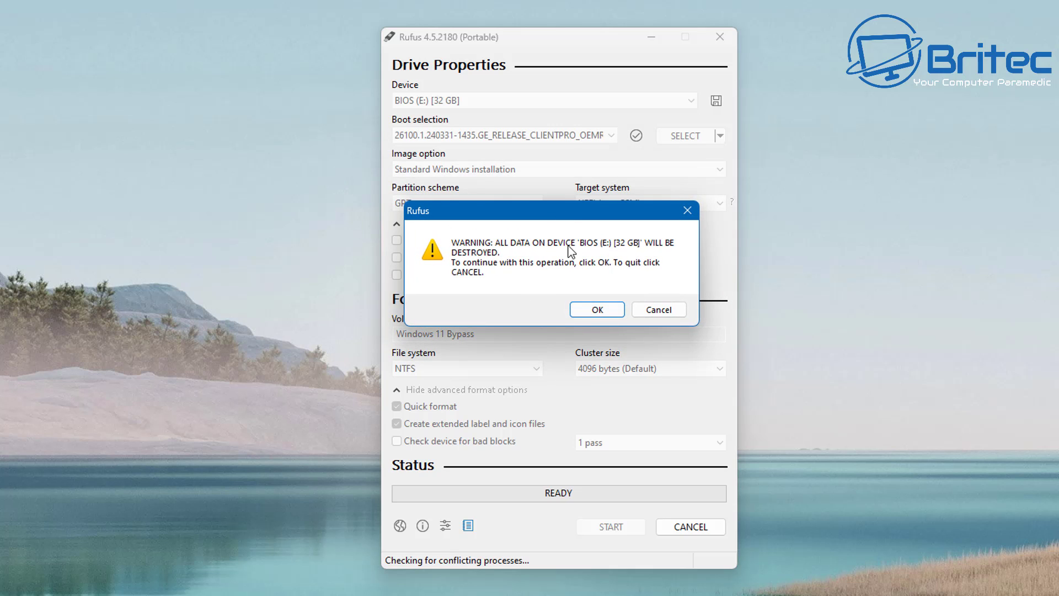
pyautogui.click(602, 311)
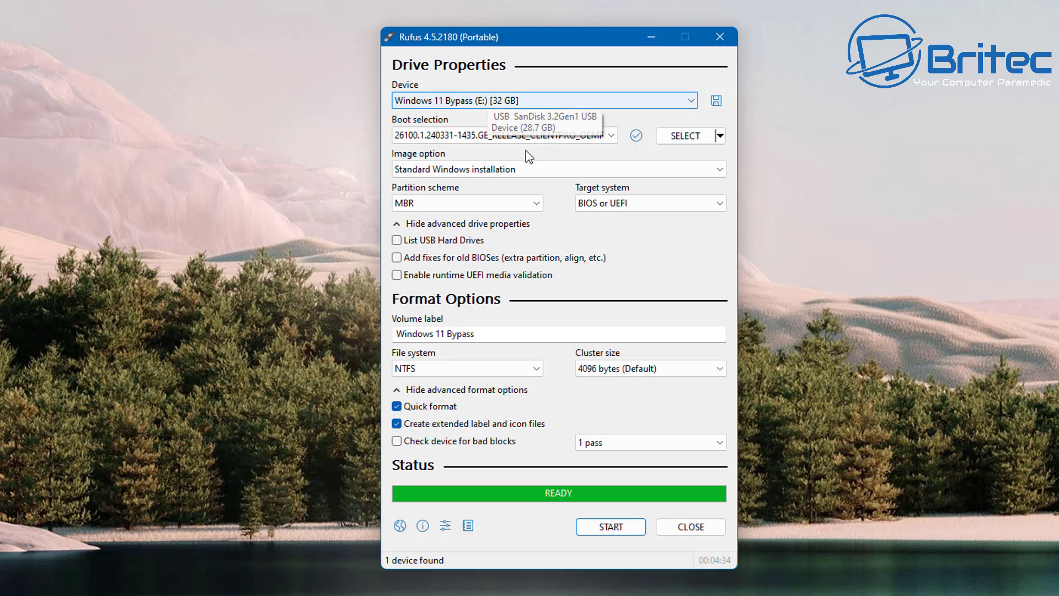
# Close Rufus and browse the Windows 11 Bypass (E:) drive's boot, sources and setup.exe files in File Explorer.
pyautogui.click(692, 531)
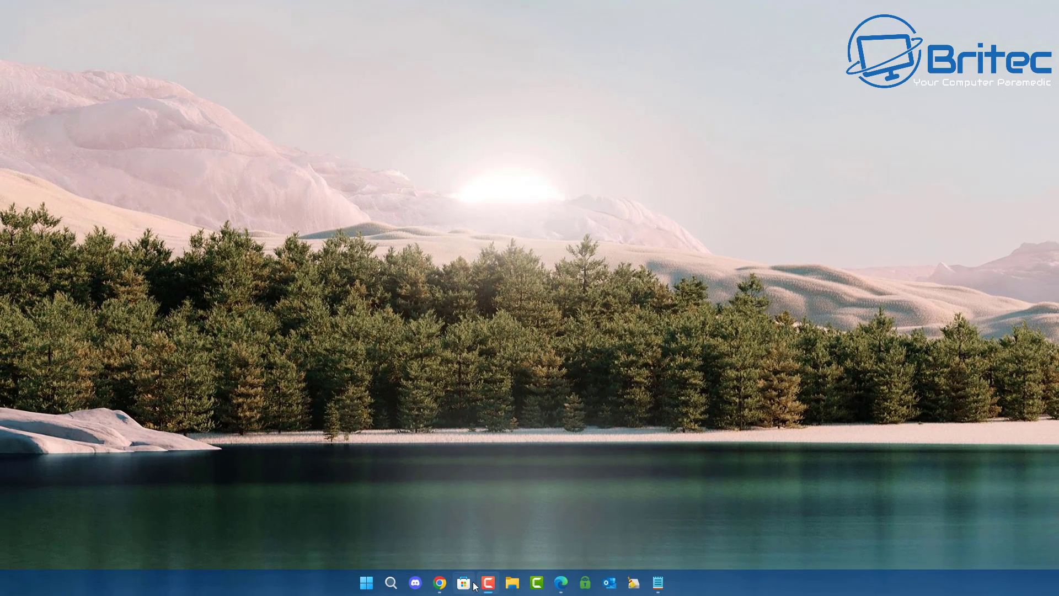
pyautogui.click(513, 582)
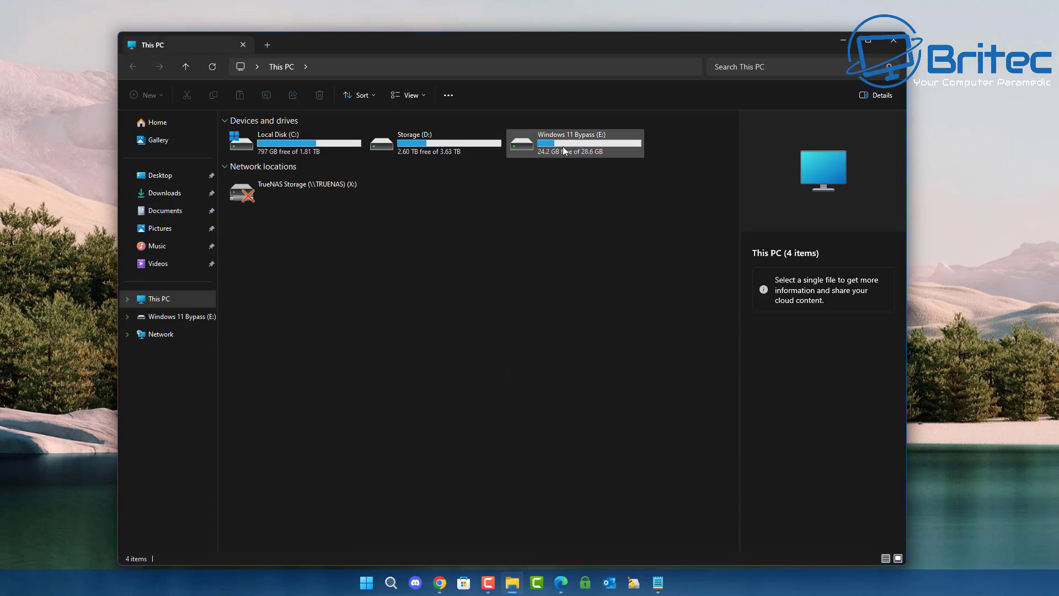
pyautogui.doubleClick(582, 151)
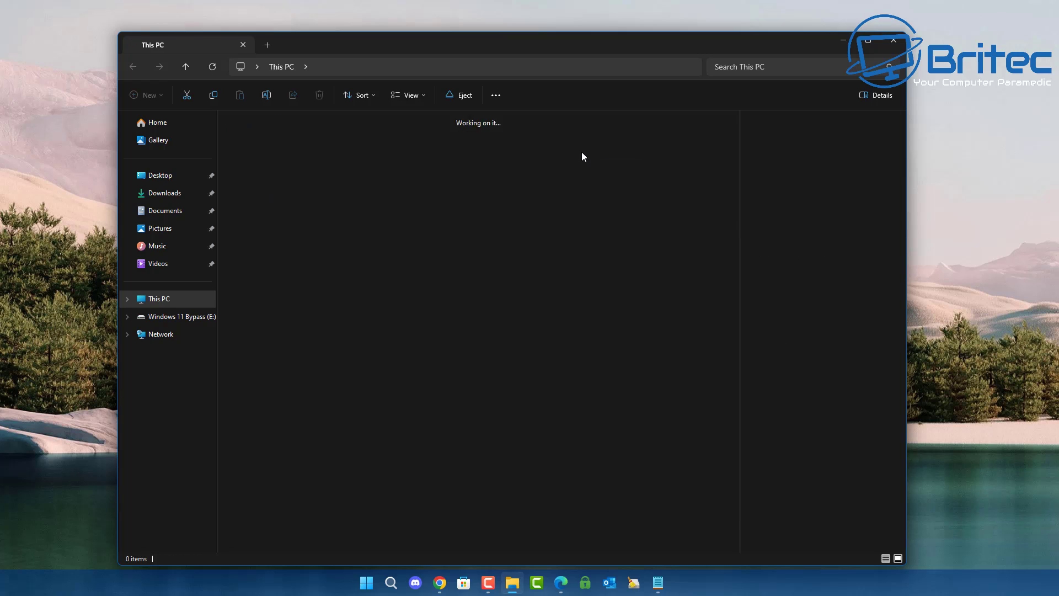
pyautogui.scroll(-1, 618, 397)
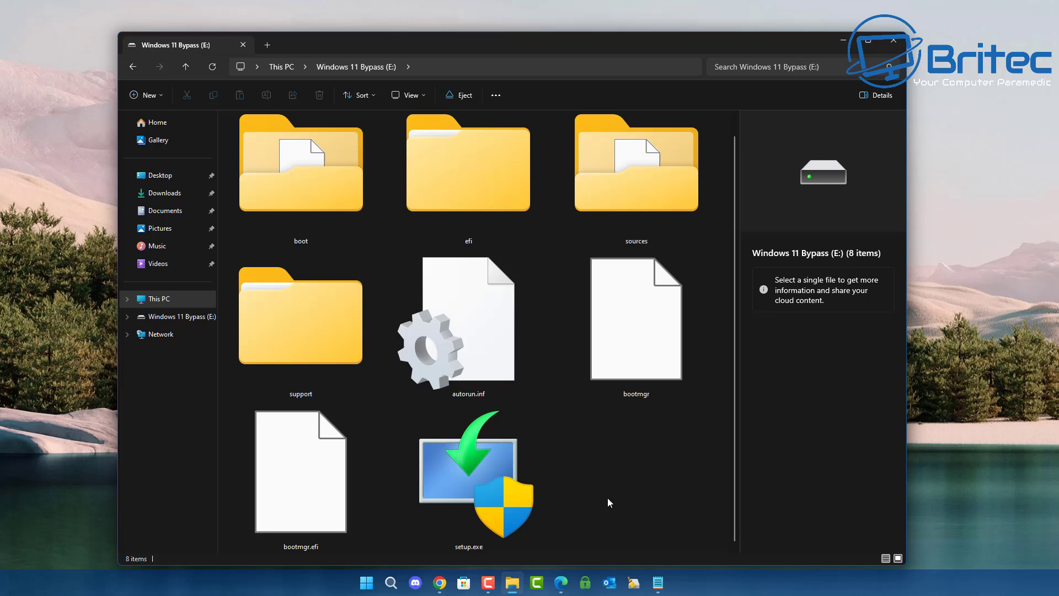
pyautogui.scroll(1, 607, 491)
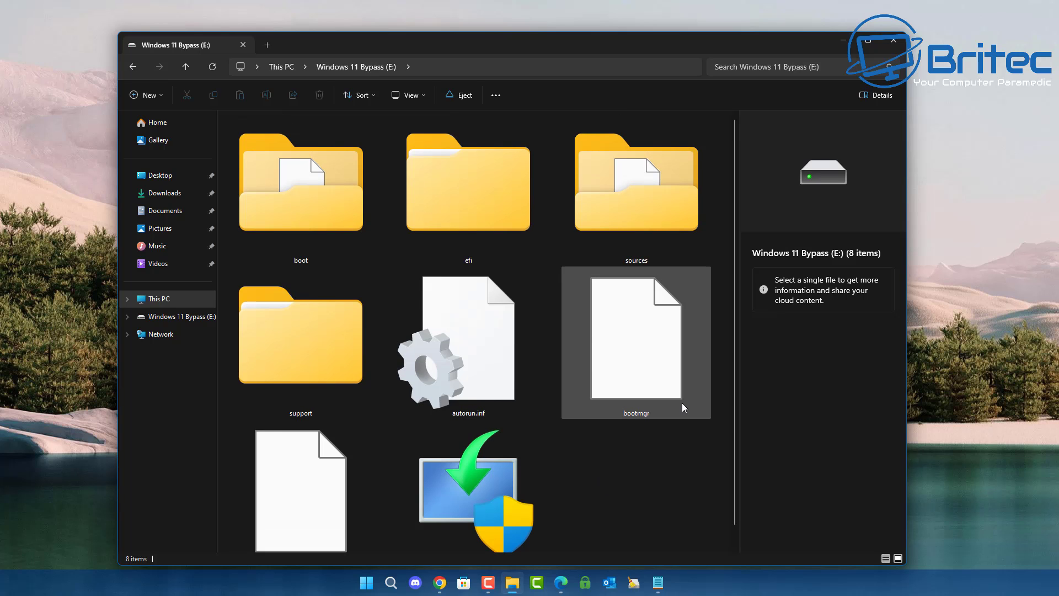